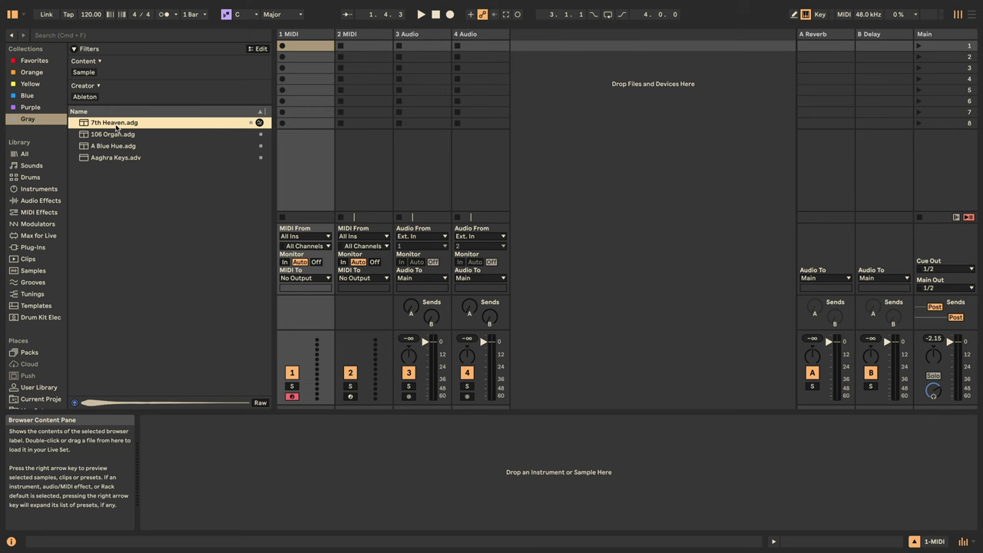
Step: Load the 7th Heaven preset onto track 1 and group it into an Instrument Rack
{"action": "left_click_drag", "start_coordinate": [117, 127], "coordinate": [309, 188]}
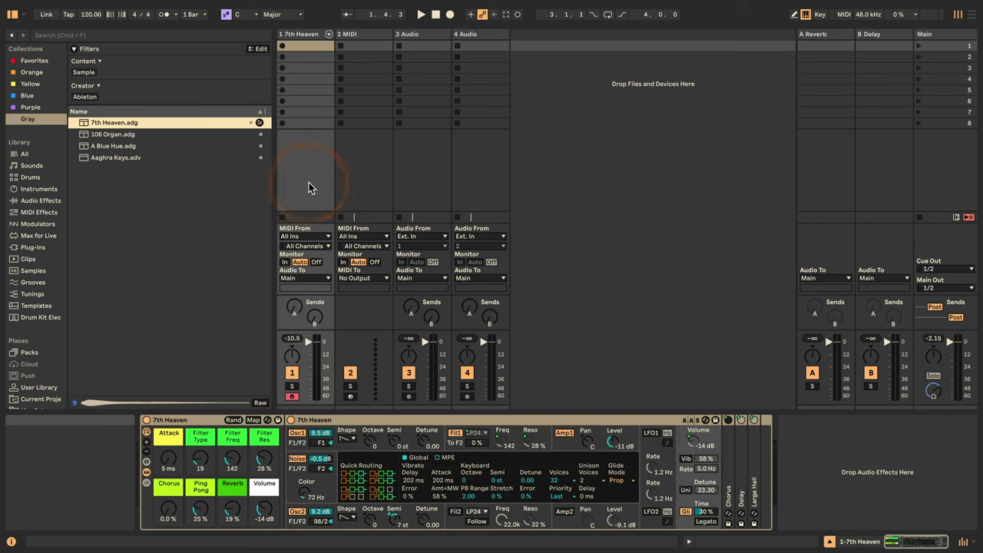
{"action": "left_click", "coordinate": [178, 421]}
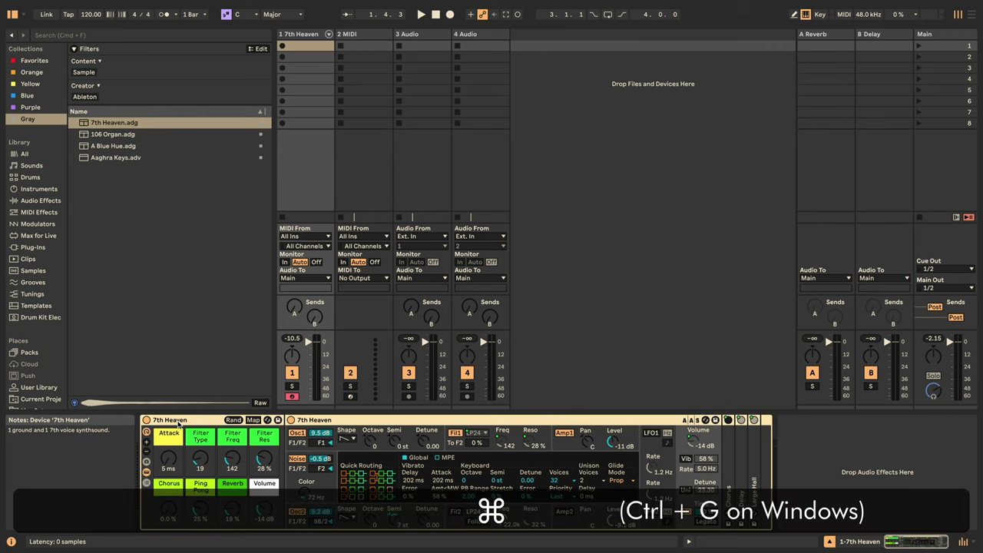
{"action": "key", "text": "super+g"}
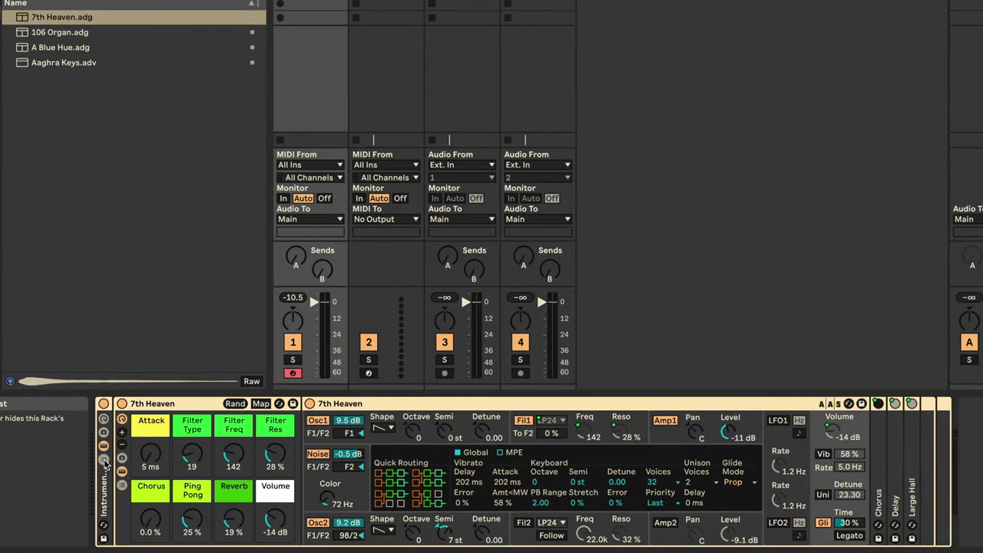
Step: Add 106 Organ, A Blue Hue and Aaghra Keys as further chains in the rack
{"action": "left_click", "coordinate": [104, 459]}
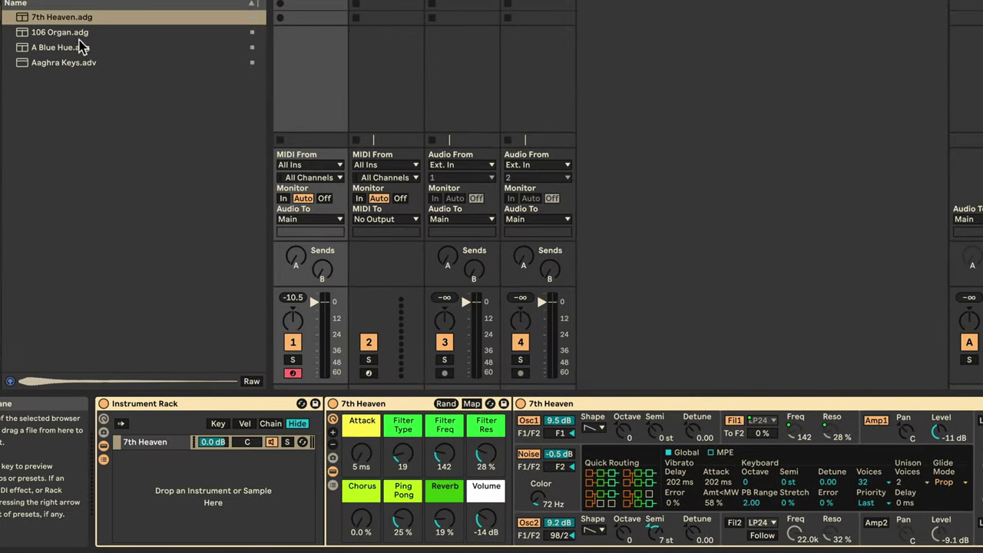
{"action": "left_click_drag", "start_coordinate": [80, 34], "coordinate": [123, 485]}
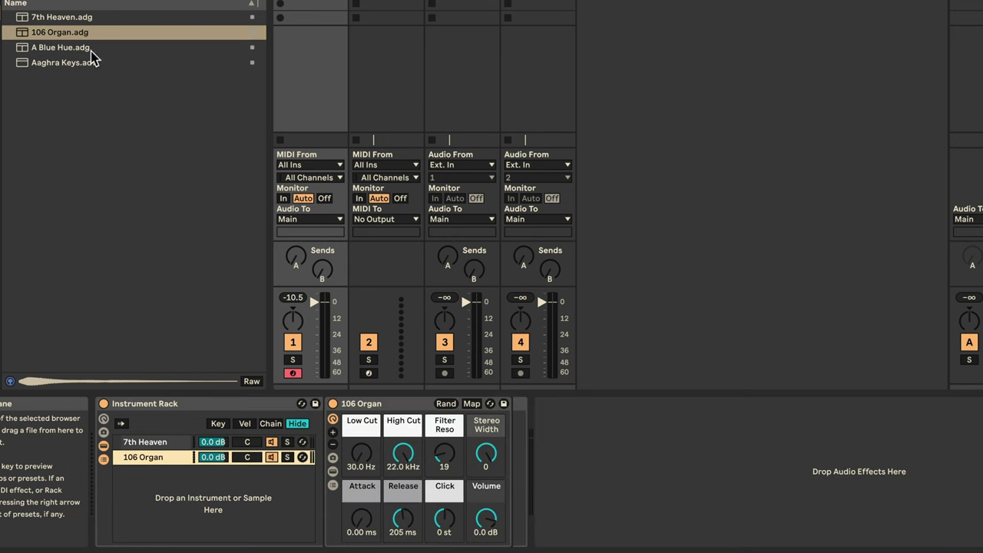
{"action": "left_click_drag", "start_coordinate": [90, 49], "coordinate": [157, 483]}
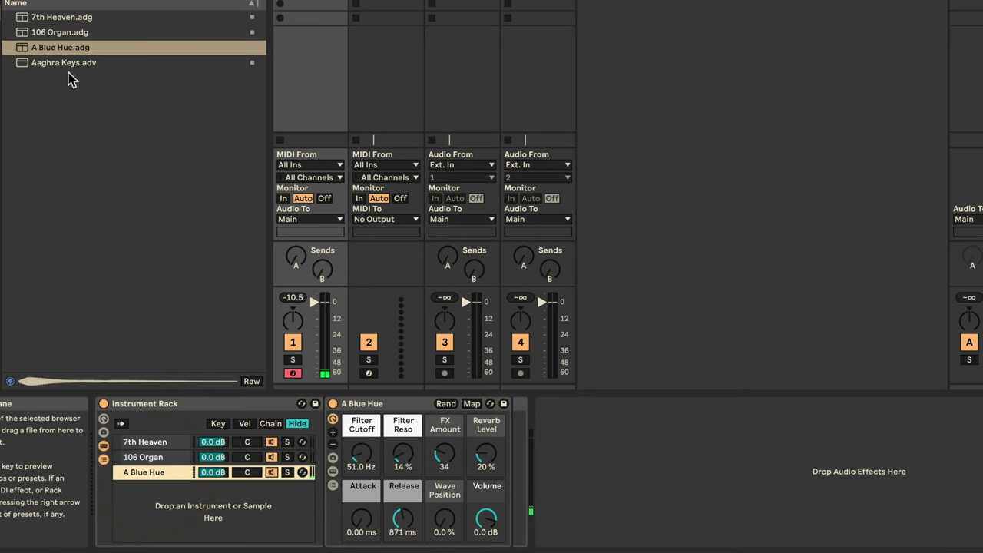
{"action": "left_click_drag", "start_coordinate": [46, 63], "coordinate": [157, 515]}
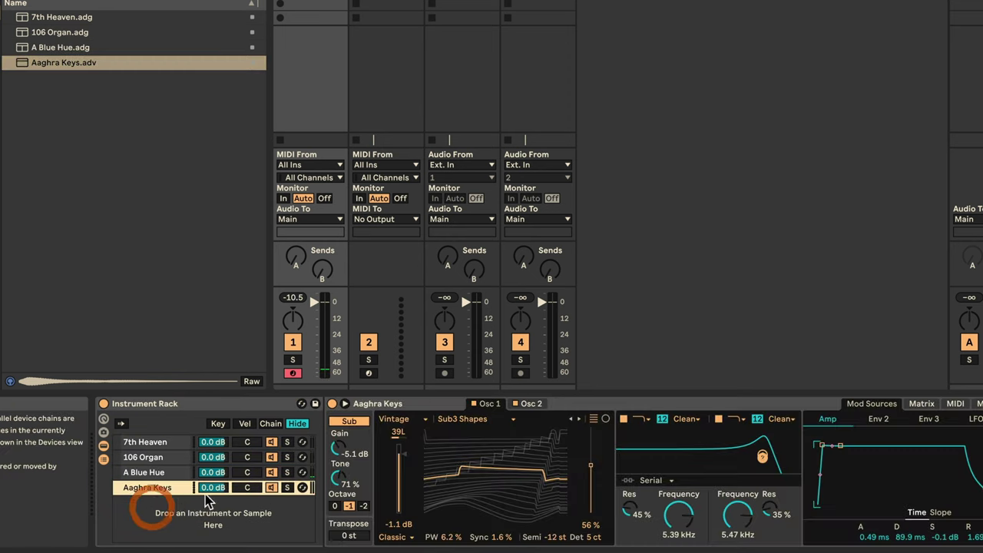
Step: Audition the 7th Heaven chain and set its chain volume to 0.8 dB
{"action": "left_click", "coordinate": [272, 457]}
{"action": "left_click", "coordinate": [272, 488]}
{"action": "left_click", "coordinate": [157, 444]}
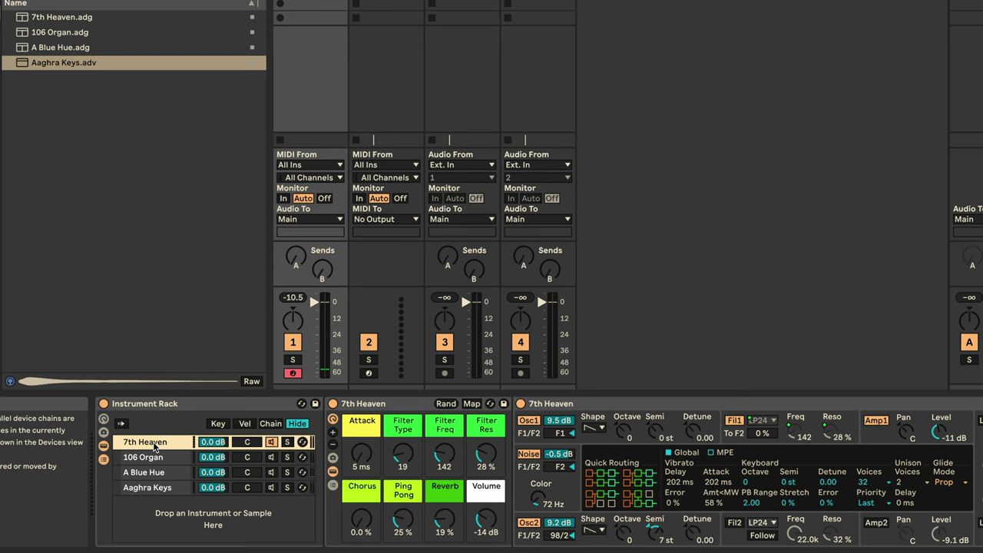
{"action": "key", "text": "a"}
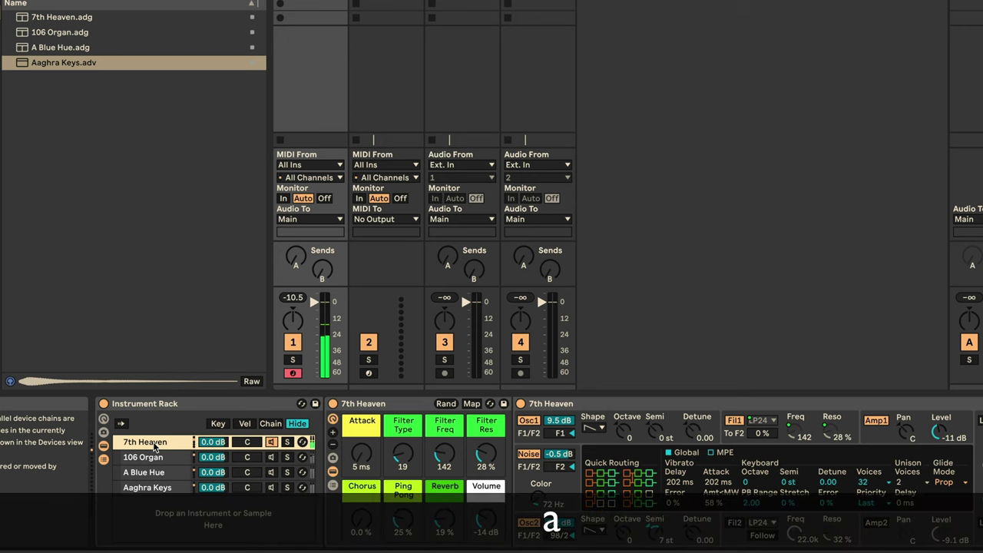
{"action": "left_click_drag", "start_coordinate": [291, 298], "coordinate": [190, 344]}
{"action": "key", "text": "a"}
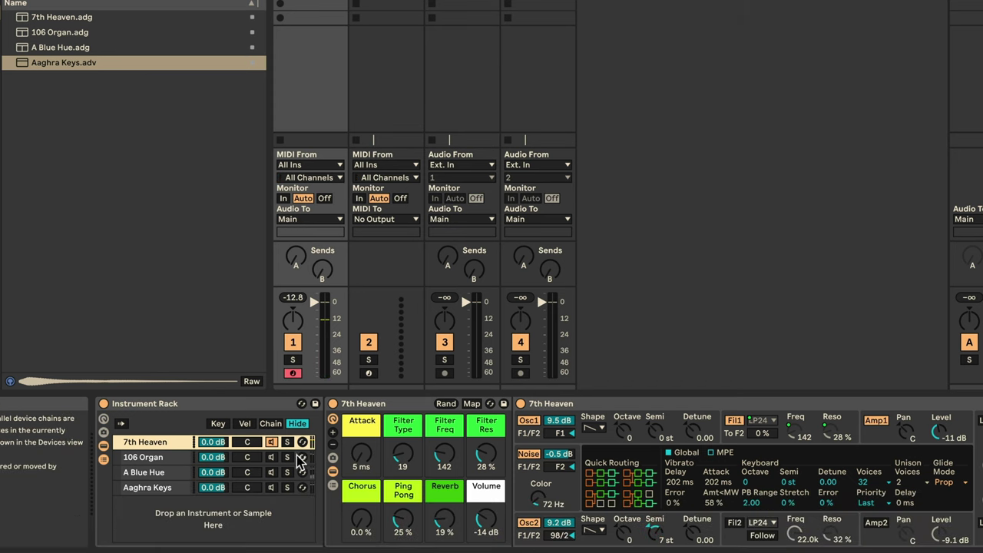
{"action": "left_click", "coordinate": [265, 458]}
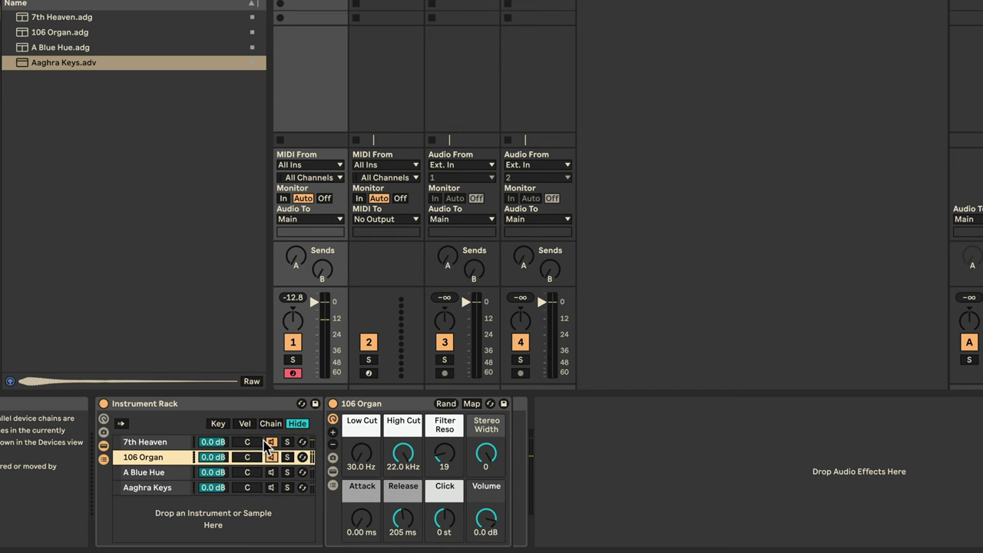
{"action": "left_click", "coordinate": [260, 443]}
{"action": "key", "text": "a"}
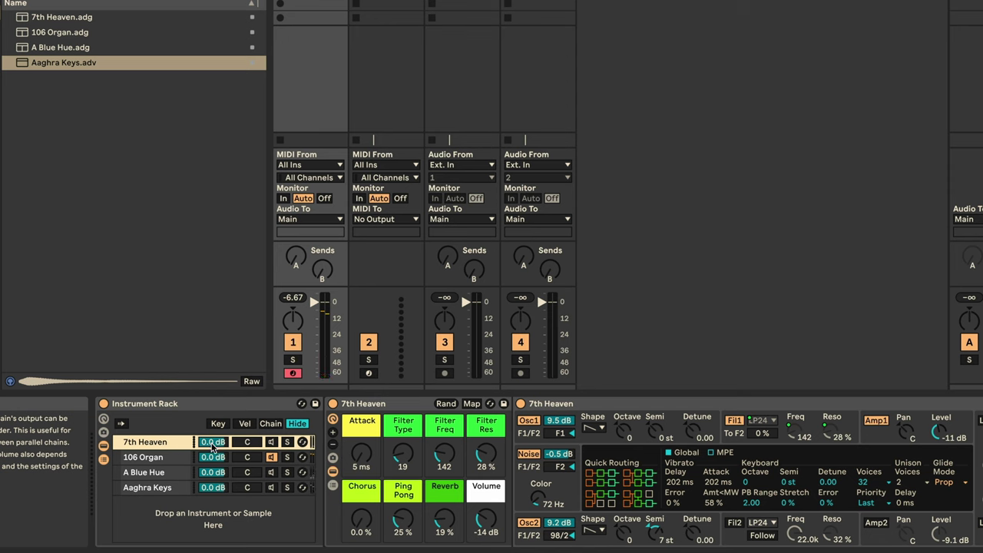
{"action": "key", "text": "Return"}
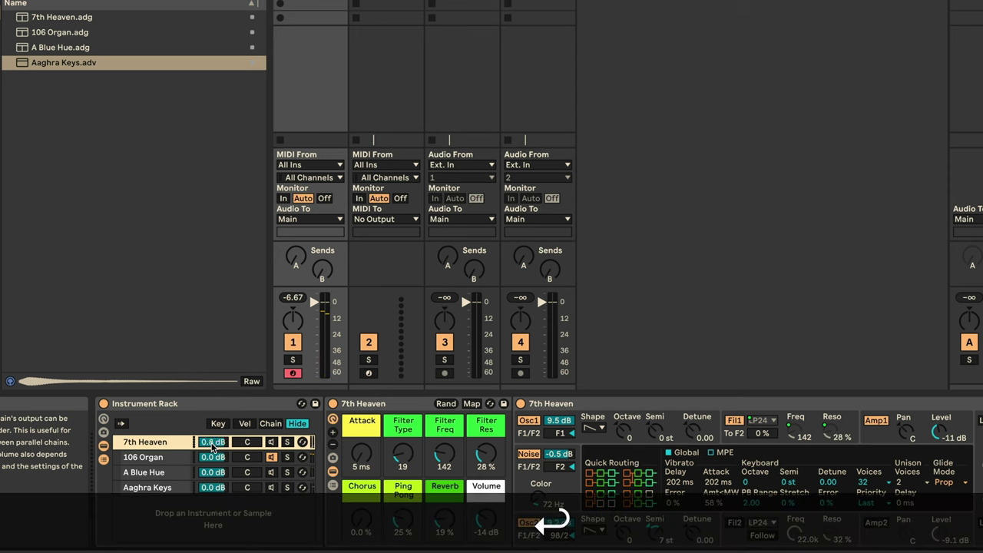
Step: Set the 106 Organ chain volume to -5.5 dB while auditioning A Blue Hue
{"action": "left_click", "coordinate": [215, 458]}
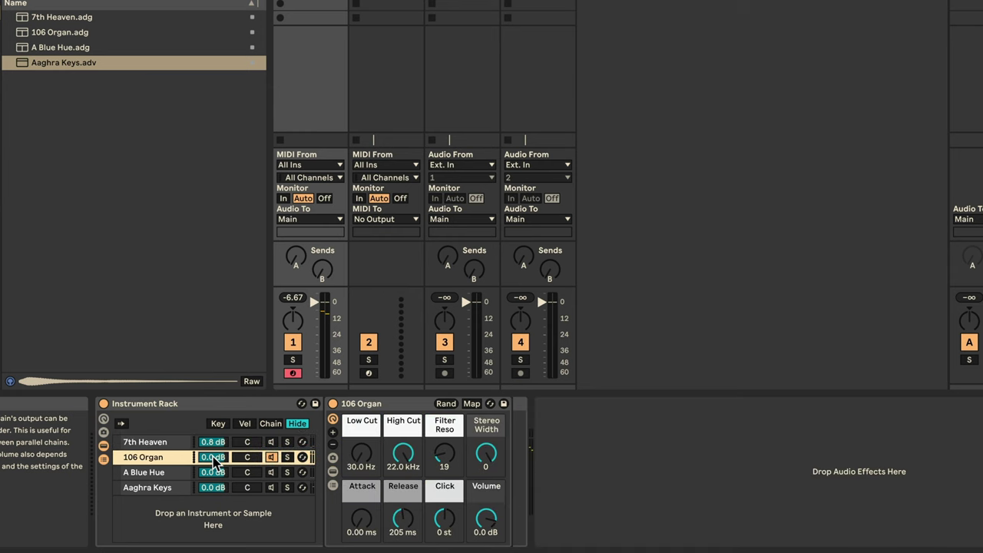
{"action": "type", "text": "-"}
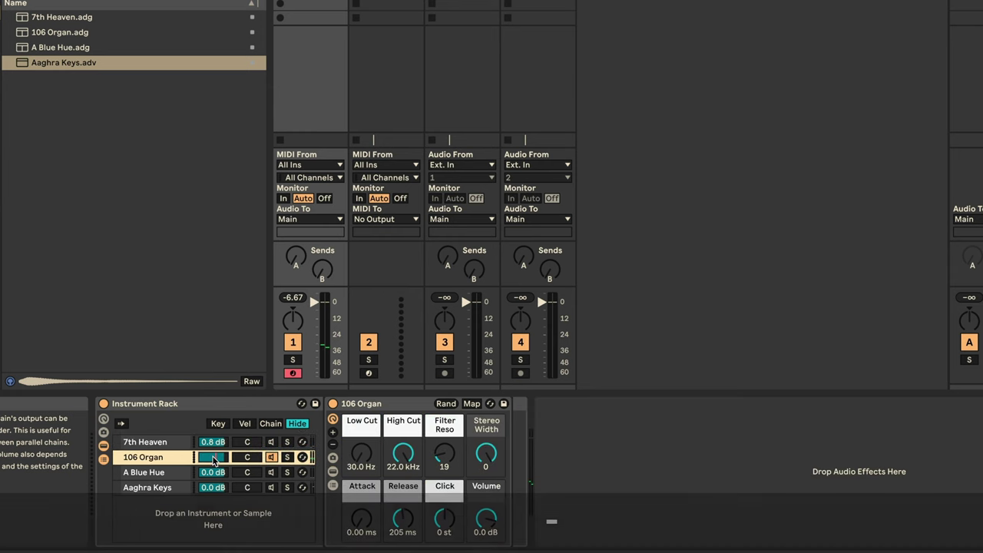
{"action": "type", "text": "-"}
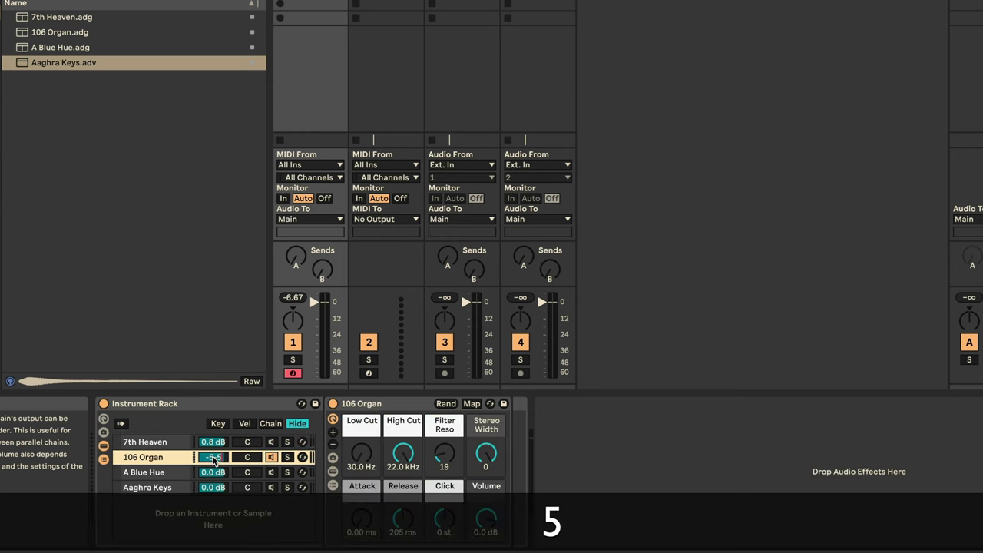
{"action": "key", "text": "Return"}
{"action": "left_click", "coordinate": [143, 472]}
{"action": "left_click", "coordinate": [143, 457]}
{"action": "left_click", "coordinate": [149, 474]}
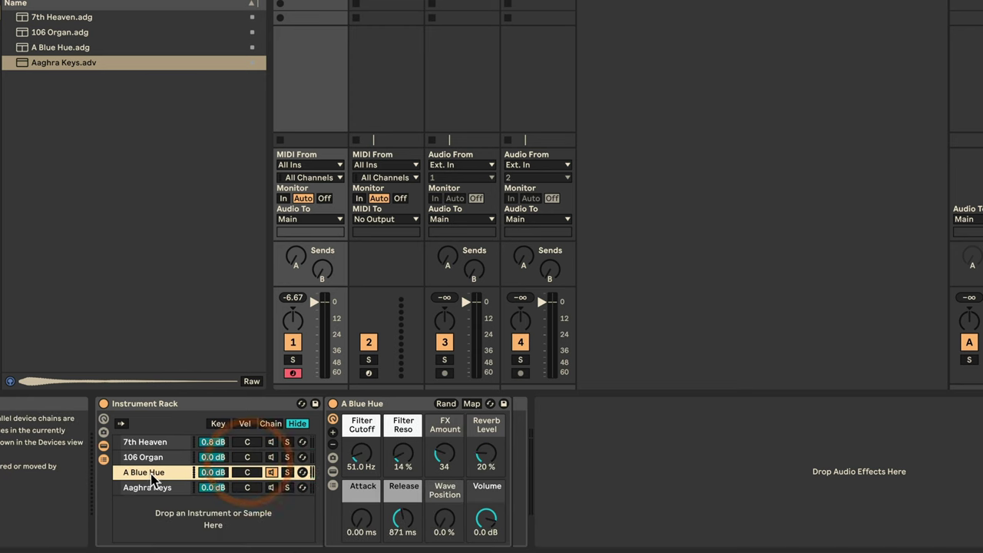
{"action": "left_click", "coordinate": [293, 298]}
{"action": "key", "text": "a"}
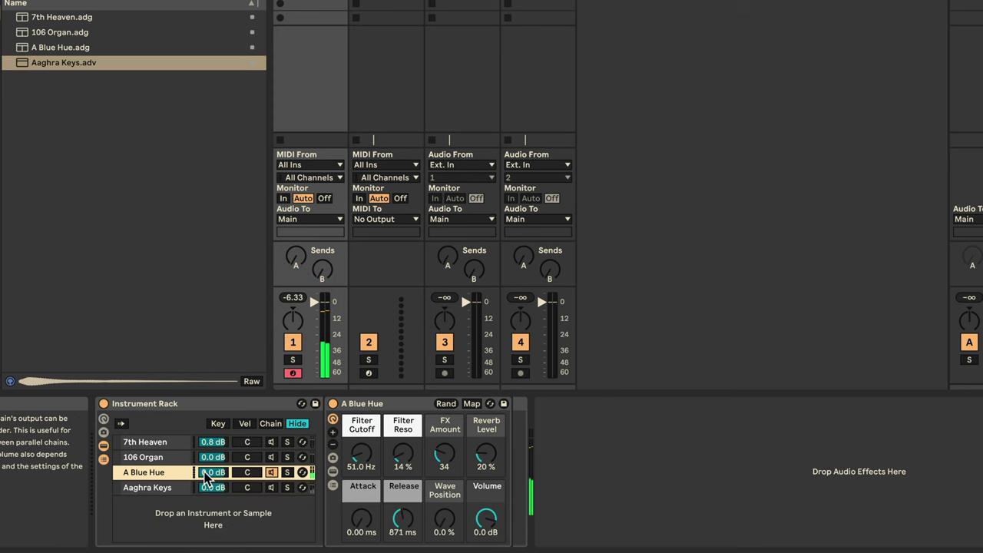
{"action": "left_click", "coordinate": [208, 459]}
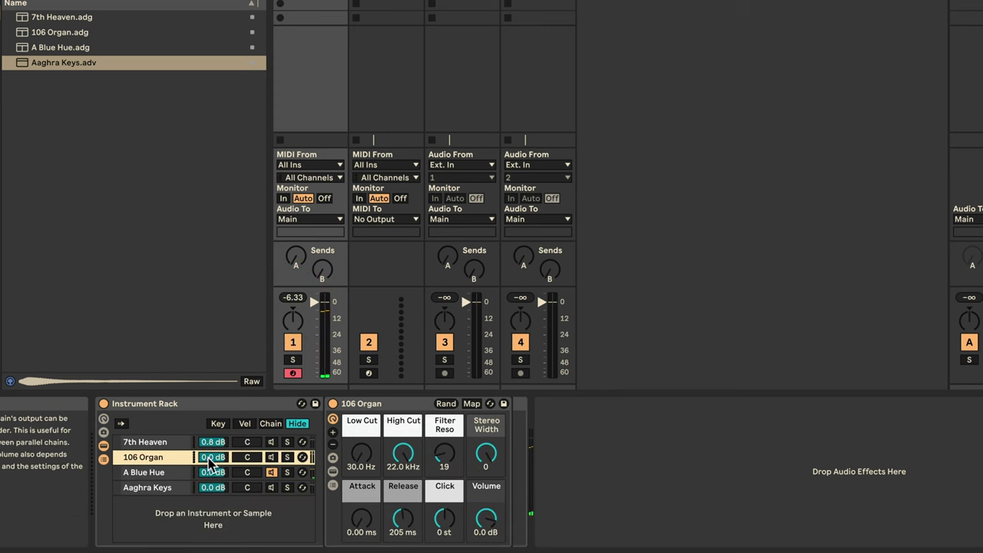
{"action": "type", "text": "-5.5"}
{"action": "key", "text": "Return"}
Step: Set the A Blue Hue chain volume to -5.5 dB
{"action": "left_click", "coordinate": [211, 472]}
{"action": "type", "text": "-5"}
{"action": "key", "text": "BackSpace"}
{"action": "type", "text": ".5"}
{"action": "key", "text": "Return"}
Step: Audition Aaghra Keys and lower its chain volume to -2.7 dB
{"action": "left_click", "coordinate": [261, 489]}
{"action": "left_click", "coordinate": [150, 488]}
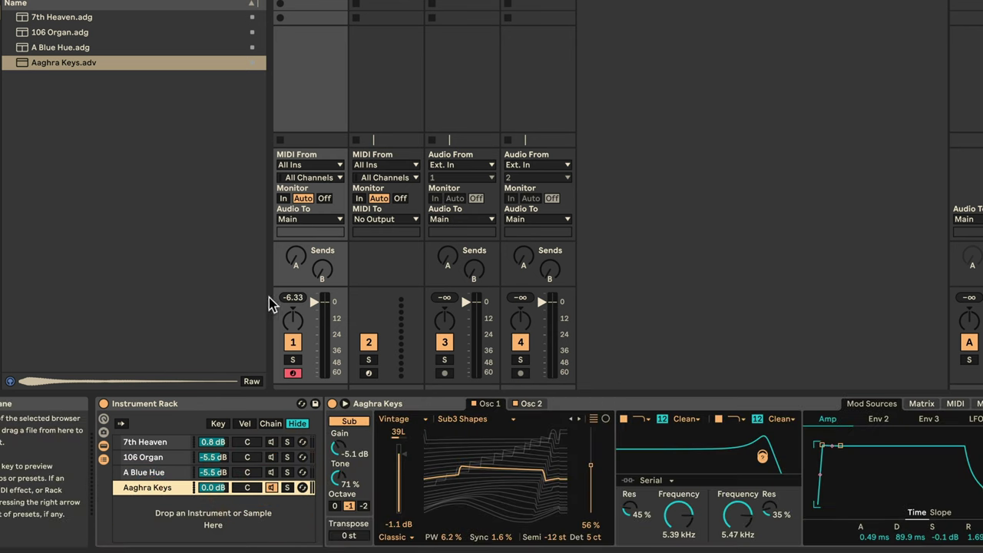
{"action": "left_click", "coordinate": [284, 298]}
{"action": "key", "text": "a"}
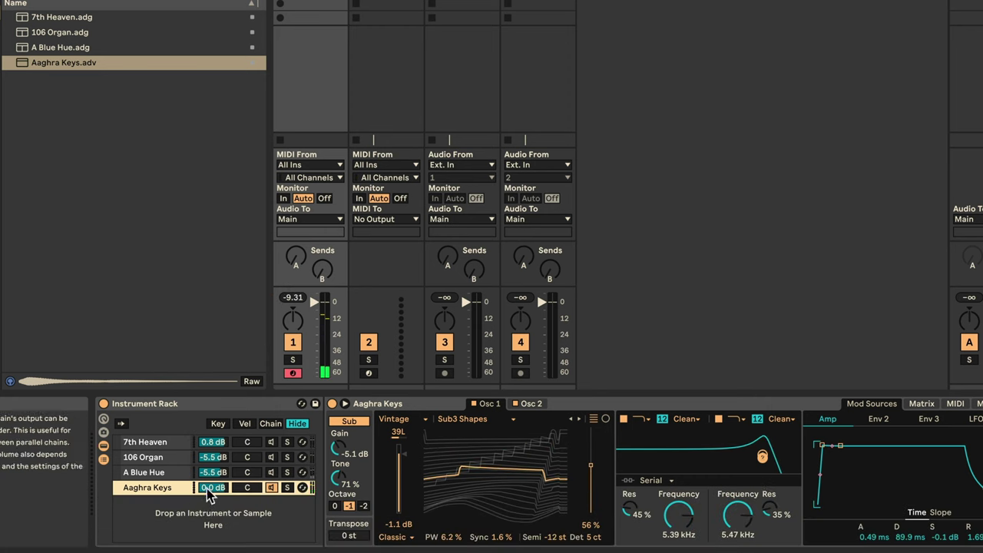
{"action": "left_click_drag", "start_coordinate": [209, 490], "coordinate": [209, 499]}
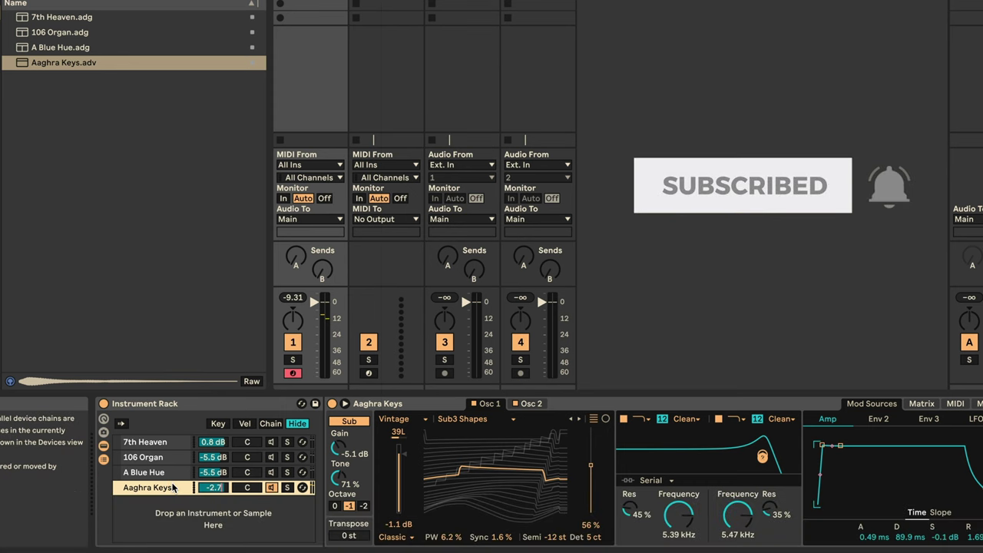
{"action": "key", "text": "Return"}
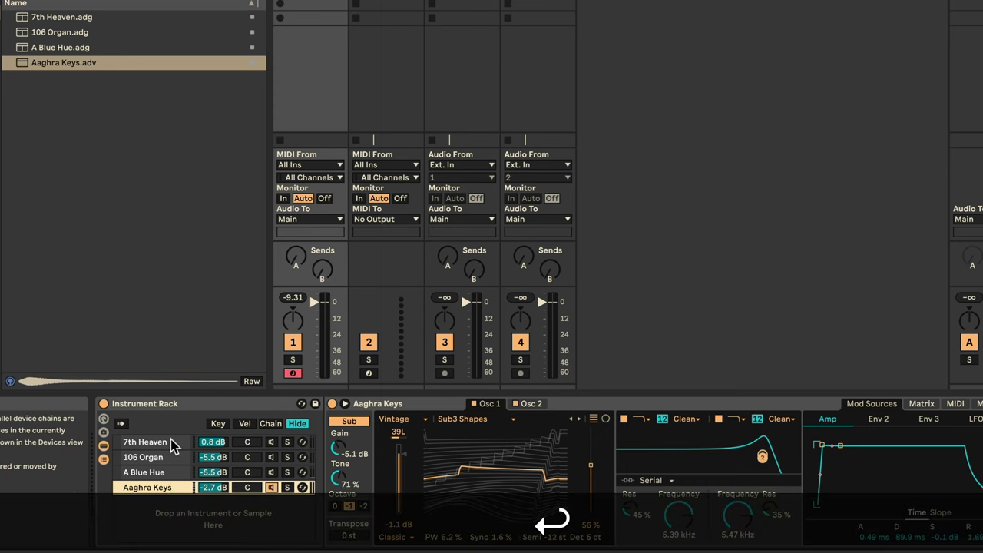
{"action": "left_click", "coordinate": [215, 474]}
{"action": "left_click", "coordinate": [219, 486]}
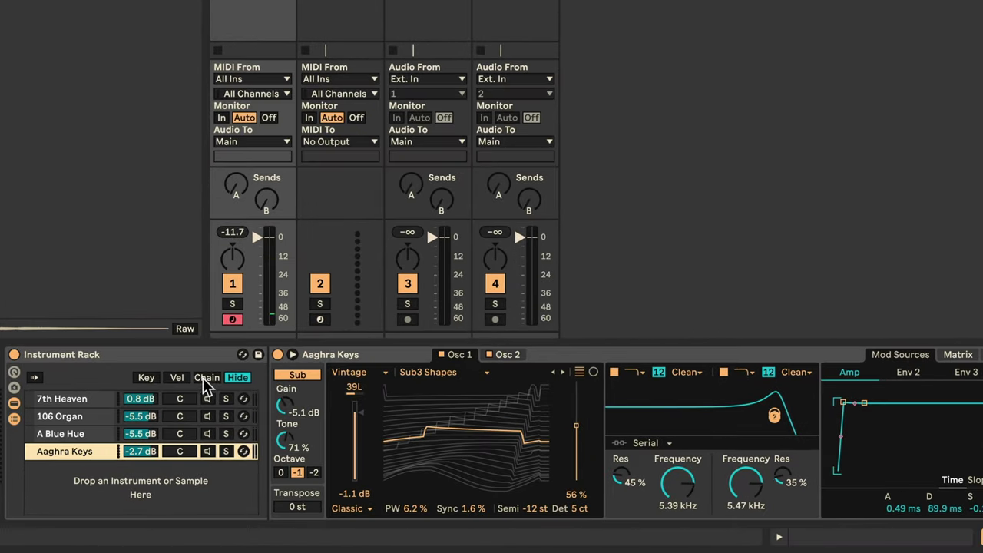
Step: Arrange the four chains' chain-select zones at values 0 to 3
{"action": "left_click", "coordinate": [205, 377]}
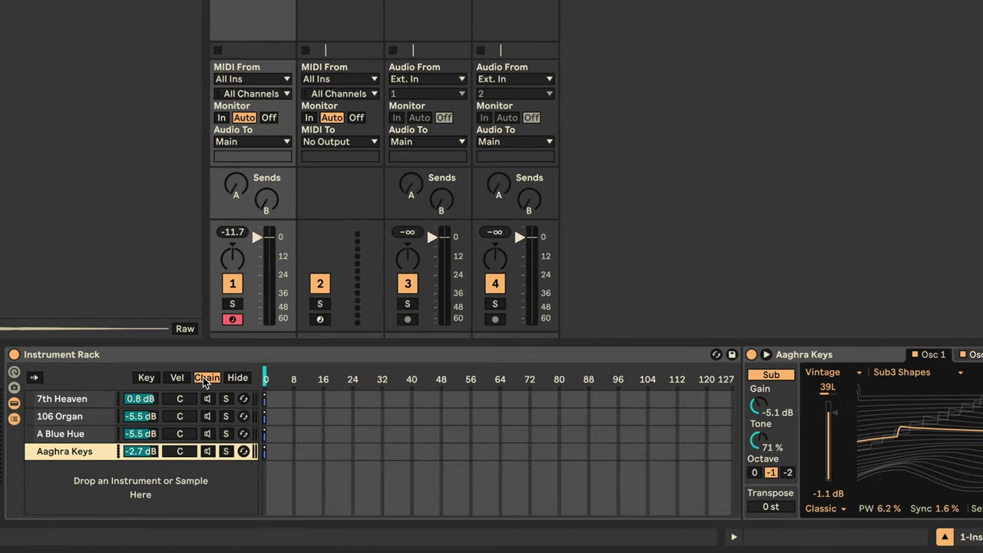
{"action": "left_click", "coordinate": [264, 416]}
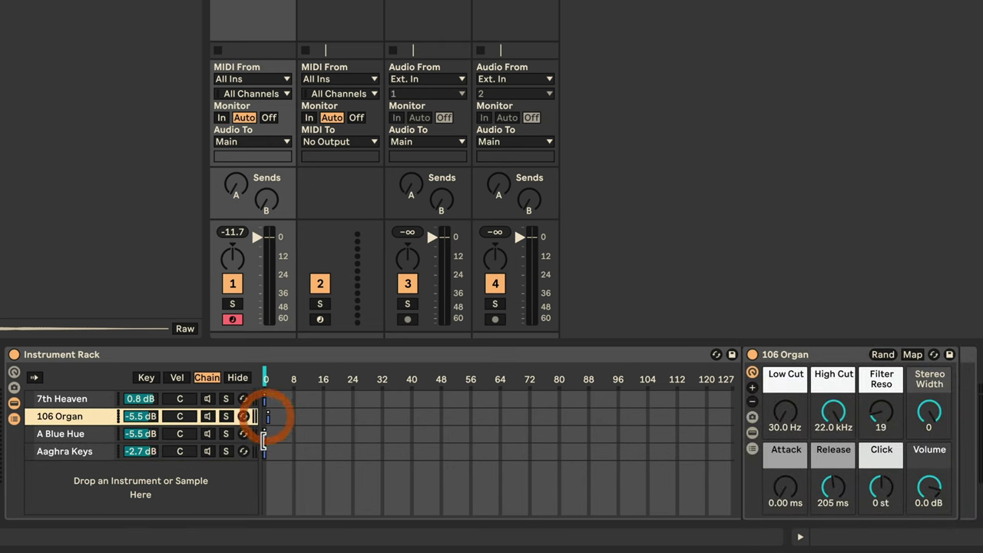
{"action": "left_click", "coordinate": [269, 437]}
{"action": "left_click", "coordinate": [265, 452]}
{"action": "left_click_drag", "start_coordinate": [265, 452], "coordinate": [275, 451]}
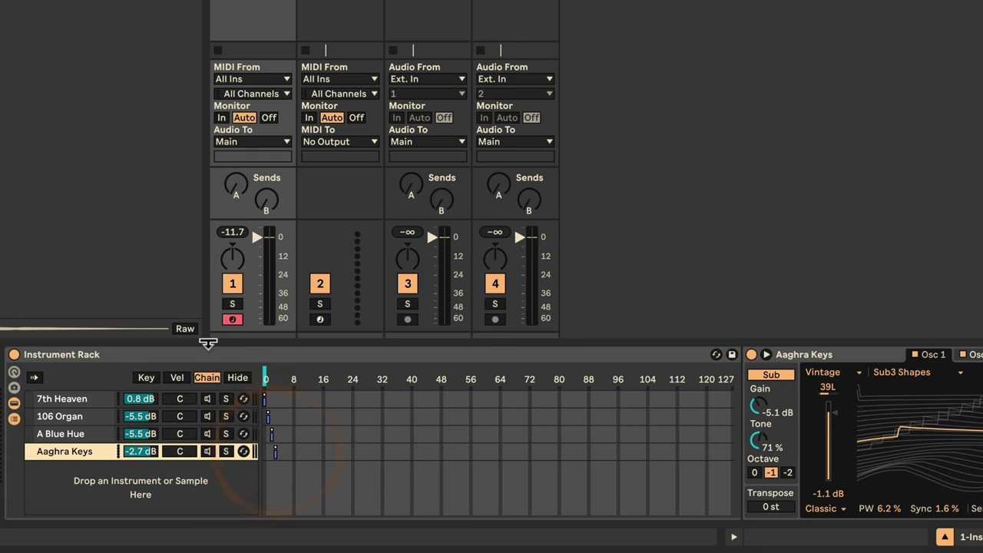
Step: Map the chain selector to Macro 1 and show the macro mappings
{"action": "right_click", "coordinate": [264, 377]}
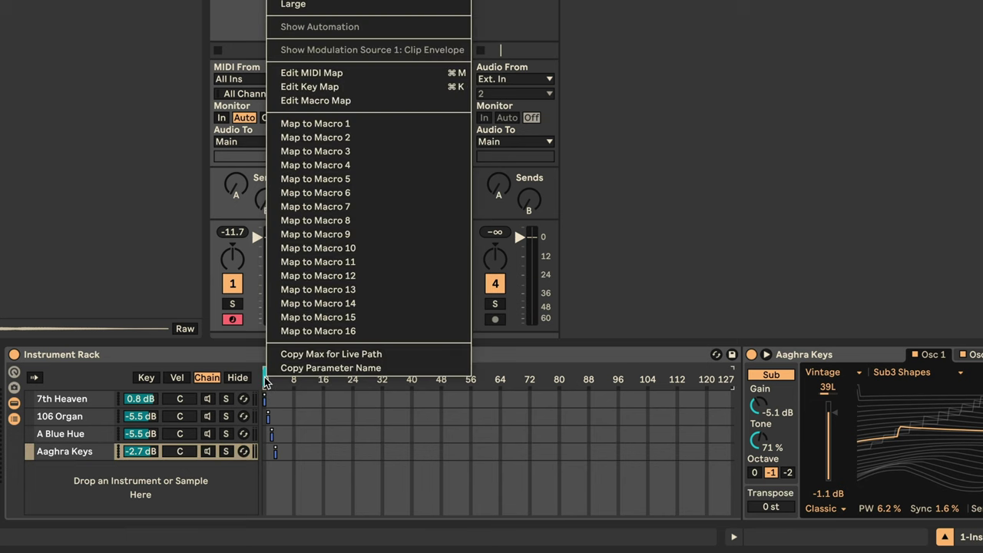
{"action": "left_click", "coordinate": [347, 124]}
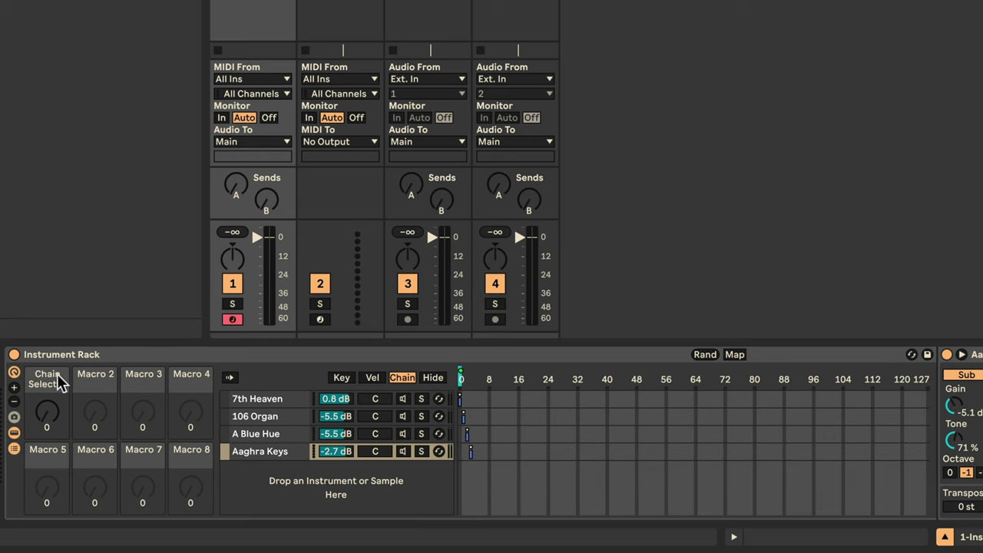
{"action": "left_click", "coordinate": [401, 399]}
{"action": "left_click", "coordinate": [402, 416]}
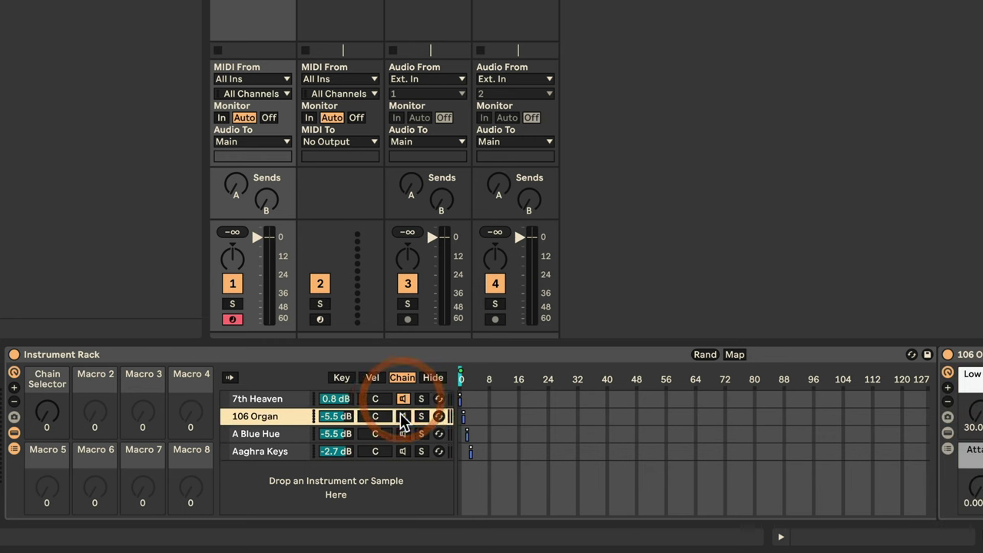
{"action": "left_click", "coordinate": [402, 433]}
{"action": "left_click", "coordinate": [403, 451]}
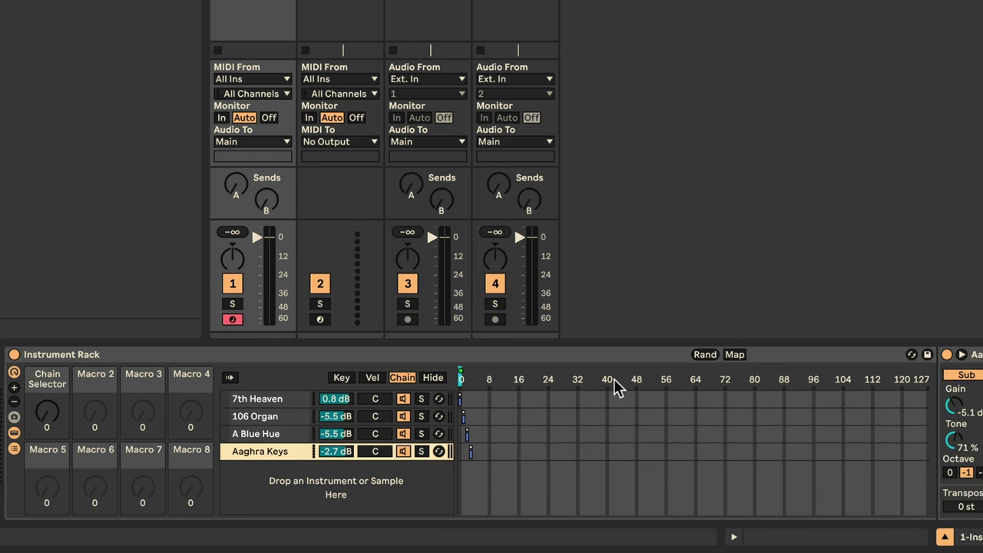
{"action": "left_click", "coordinate": [735, 355]}
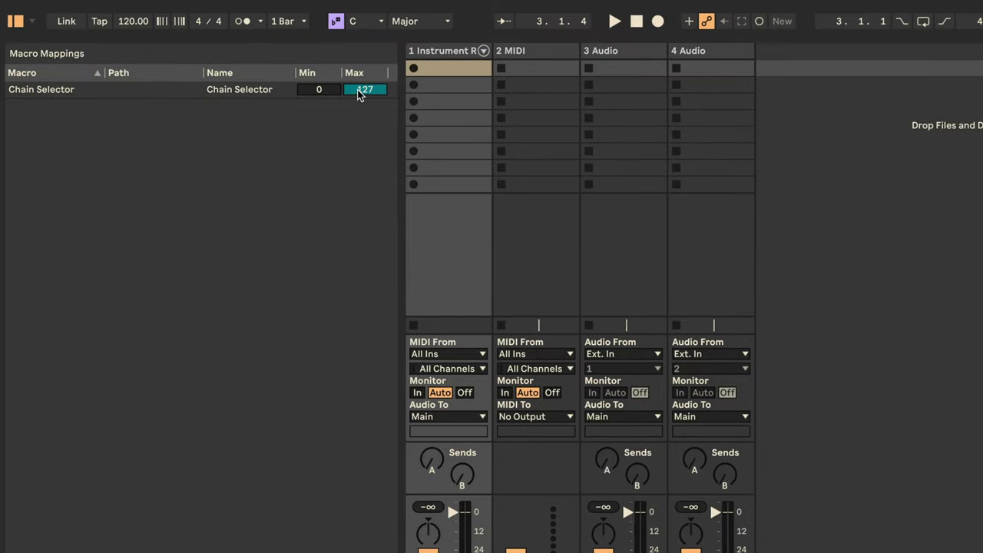
Step: Set the Chain Selector mapping maximum to 3 and exit macro mapping mode
{"action": "left_click", "coordinate": [358, 90]}
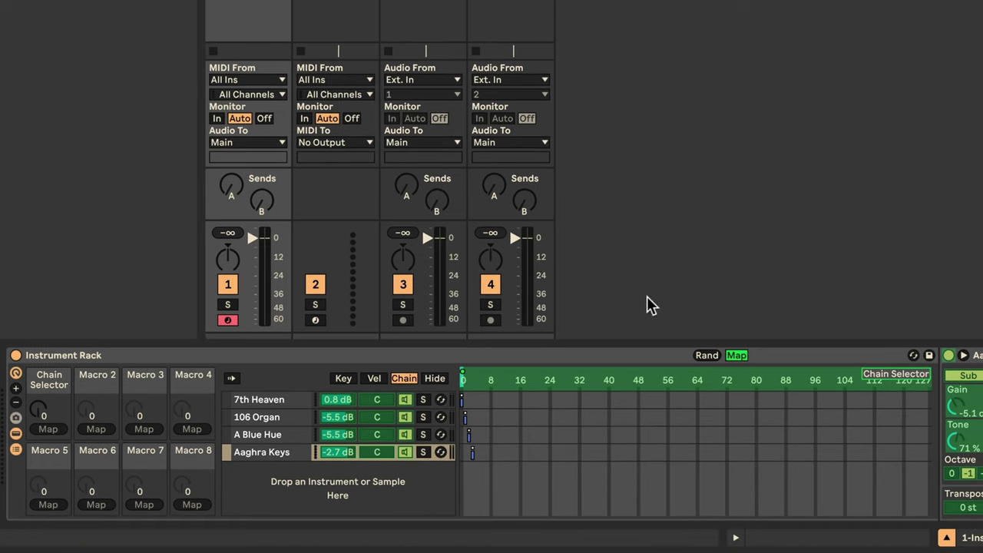
{"action": "left_click", "coordinate": [737, 355]}
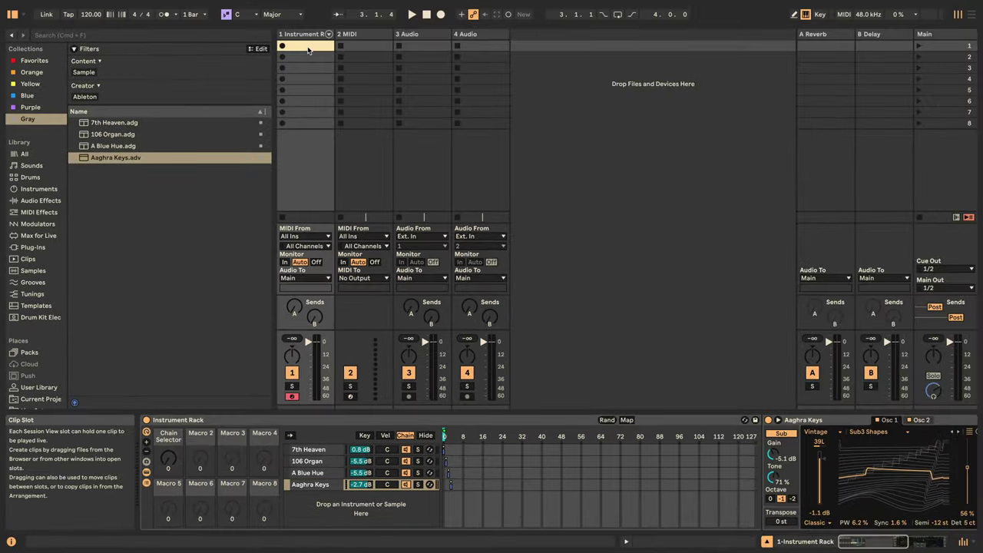
Step: Create a MIDI clip on track 1 and draw a rising sixteenth-note run from G3 to C5
{"action": "left_click", "coordinate": [308, 47]}
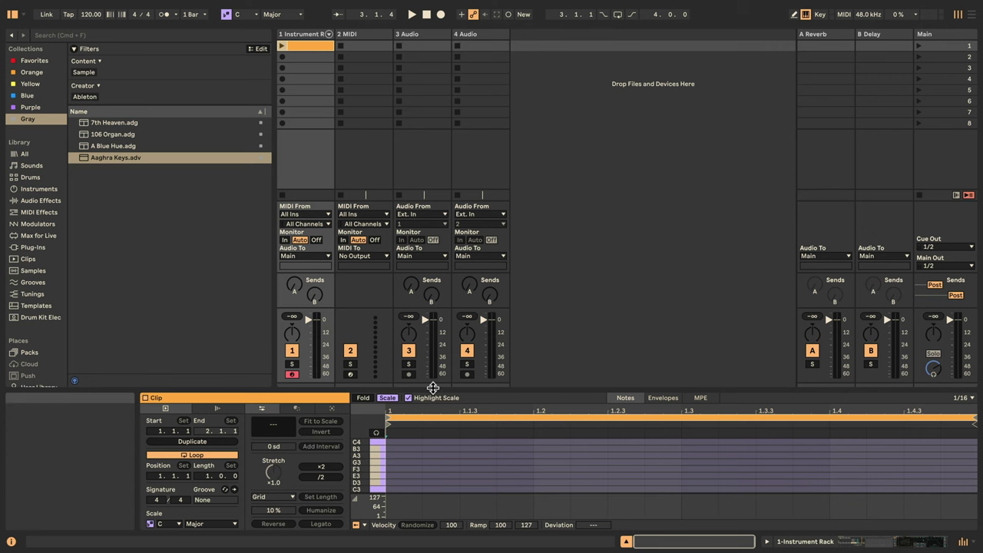
{"action": "left_click_drag", "start_coordinate": [433, 389], "coordinate": [427, 253]}
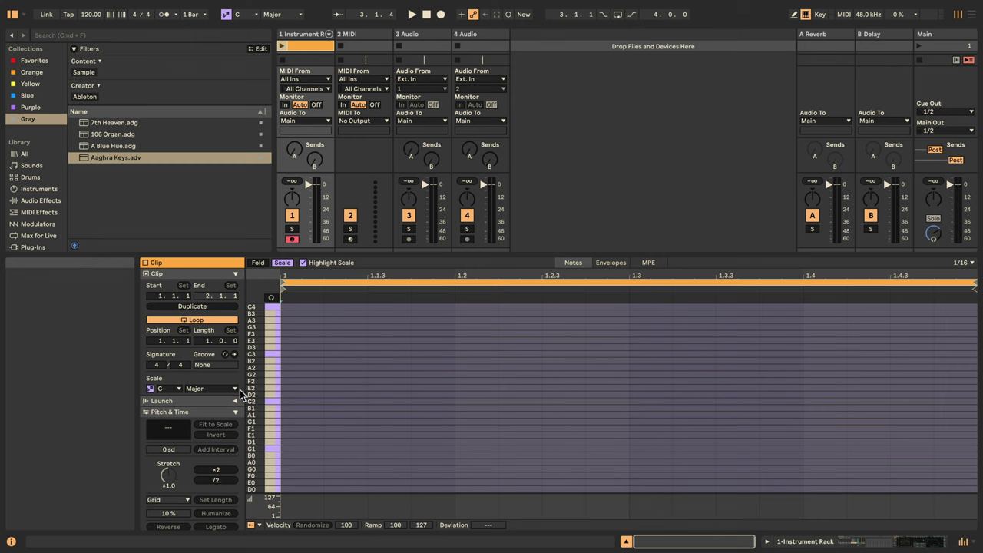
{"action": "left_click_drag", "start_coordinate": [260, 416], "coordinate": [260, 468]}
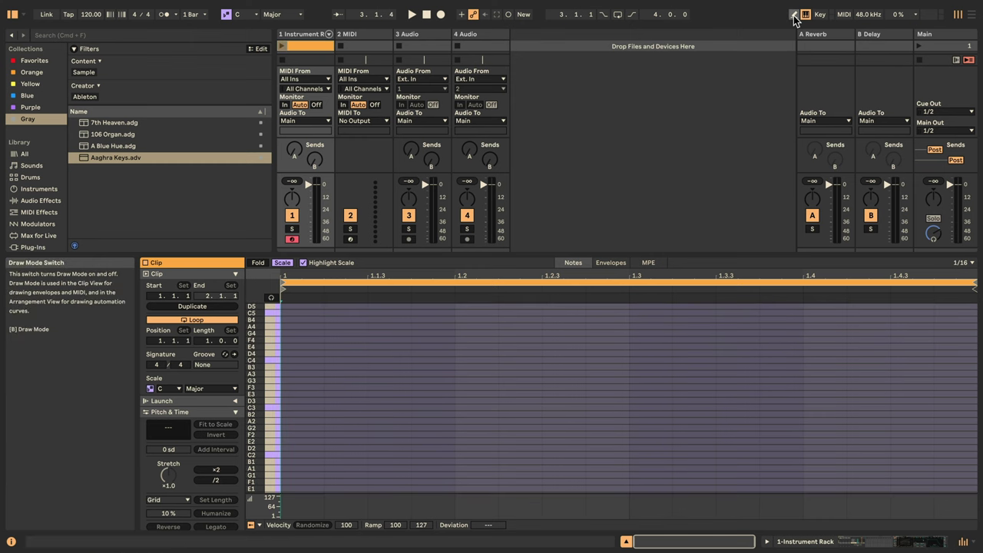
{"action": "key", "text": "b"}
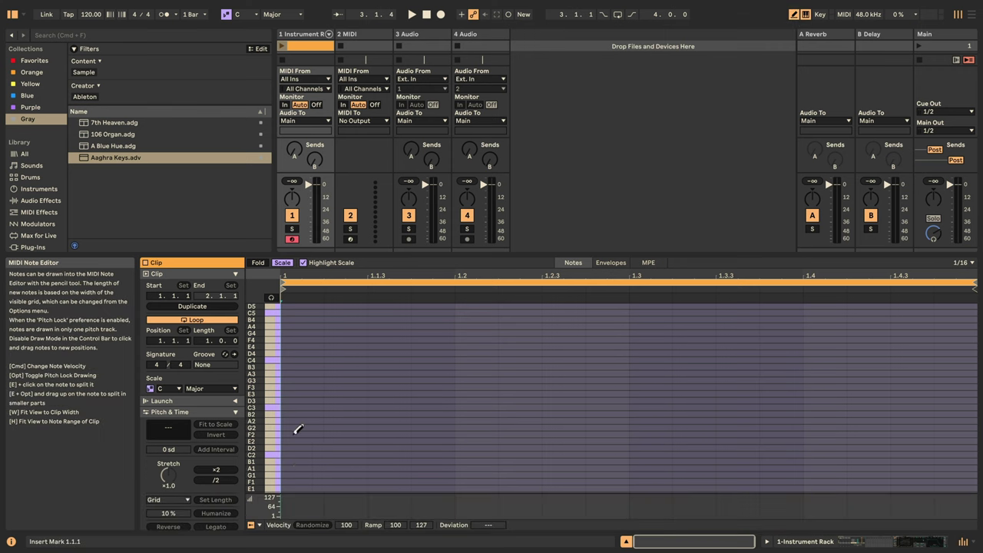
{"action": "mouse_move", "coordinate": [292, 380]}
{"action": "left_mouse_down"}
{"action": "mouse_move", "coordinate": [408, 339]}
{"action": "mouse_move", "coordinate": [709, 310]}
{"action": "mouse_move", "coordinate": [851, 325]}
{"action": "mouse_move", "coordinate": [918, 348]}
{"action": "mouse_move", "coordinate": [960, 407]}
{"action": "left_mouse_up"}
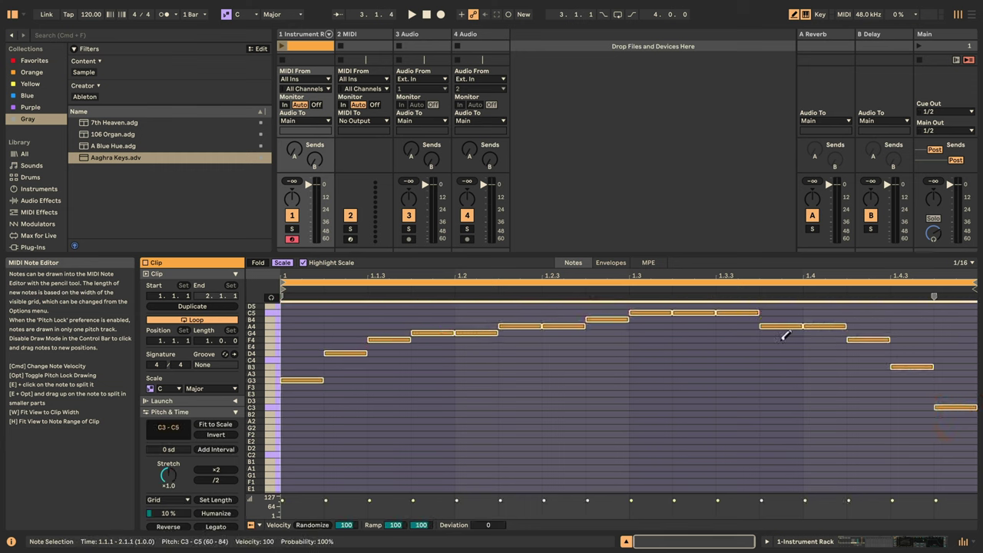
Step: Repitch notes to B3 at 1.3.2, F4 at 1.3.4, D4 at 1.2.3 and C5 at 1.2
{"action": "left_click", "coordinate": [695, 359]}
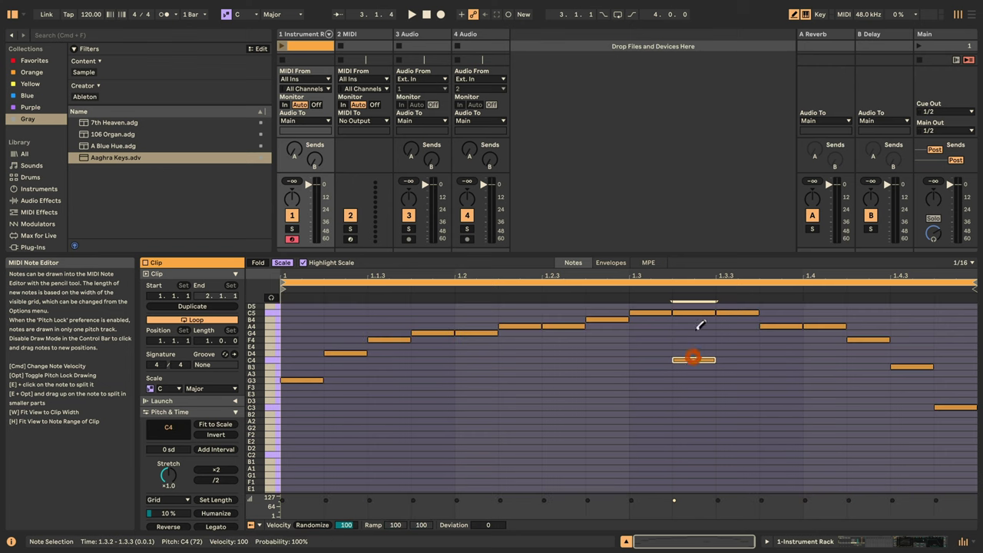
{"action": "left_click", "coordinate": [701, 312]}
{"action": "left_click", "coordinate": [783, 339]}
{"action": "left_click", "coordinate": [784, 326]}
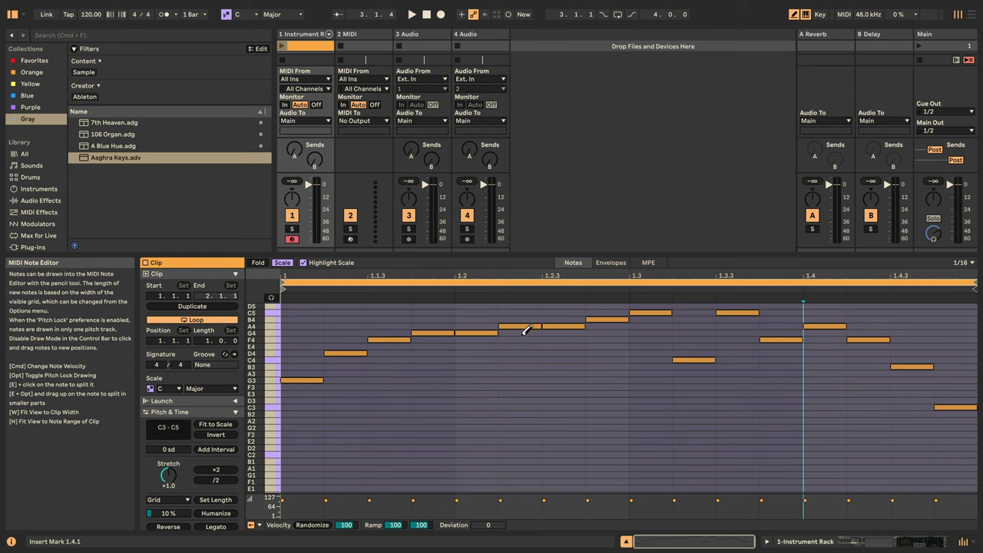
{"action": "left_click", "coordinate": [564, 352]}
{"action": "left_click", "coordinate": [567, 325]}
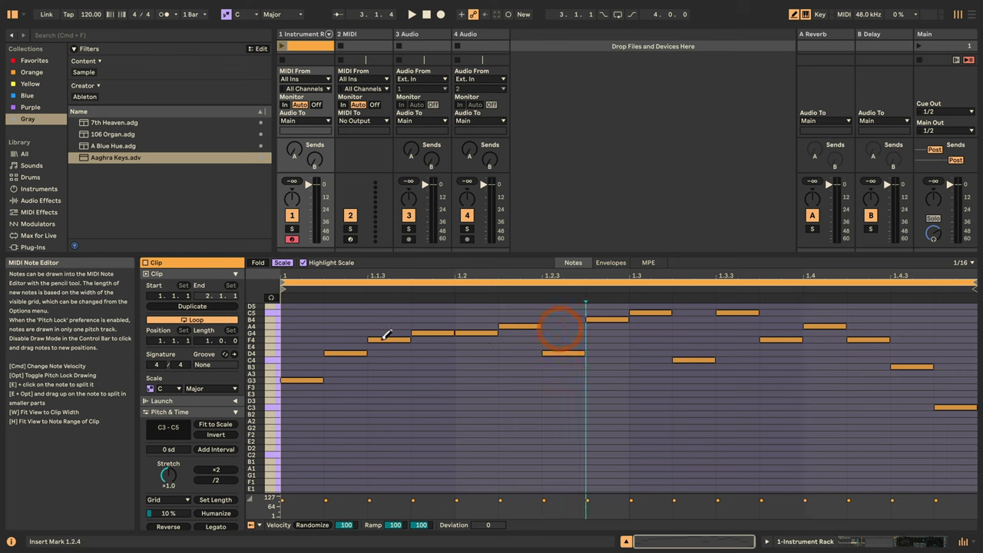
{"action": "left_click", "coordinate": [478, 313]}
{"action": "left_click", "coordinate": [476, 333]}
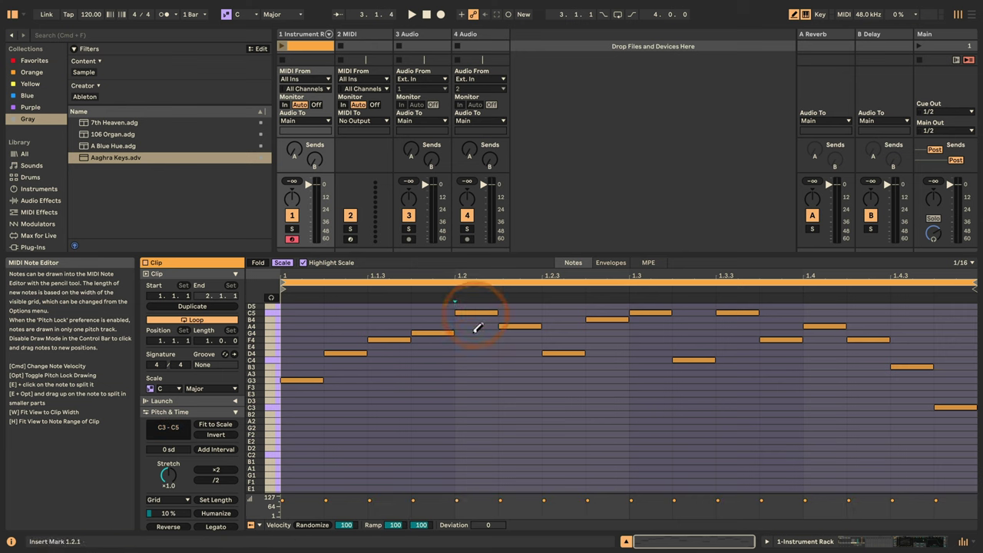
Step: Launch the melody clip and turn the Chain Selector macro up to 3 for Aaghra Keys
{"action": "left_click", "coordinate": [298, 35]}
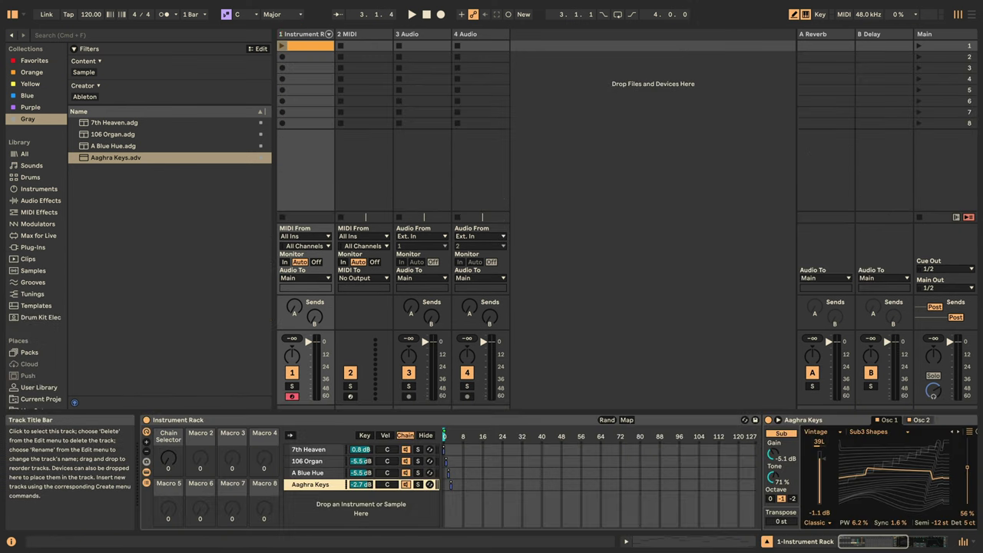
{"action": "left_click", "coordinate": [282, 47]}
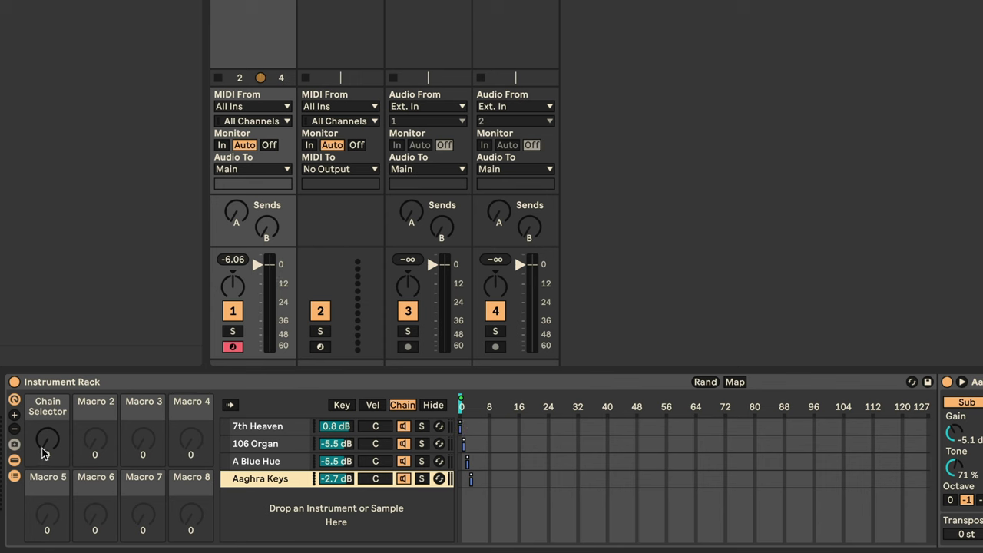
{"action": "left_click_drag", "start_coordinate": [42, 453], "coordinate": [42, 447]}
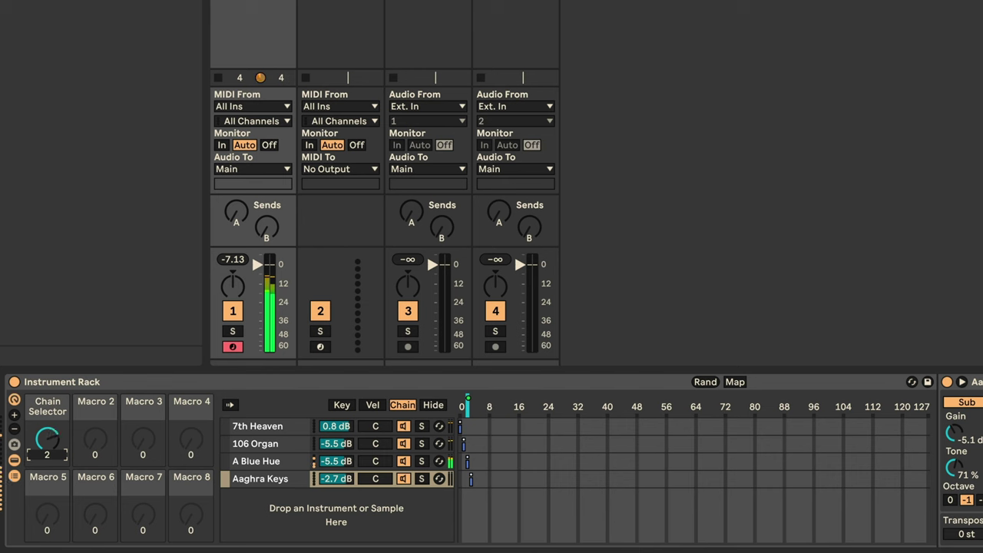
{"action": "left_click_drag", "start_coordinate": [42, 447], "coordinate": [44, 453]}
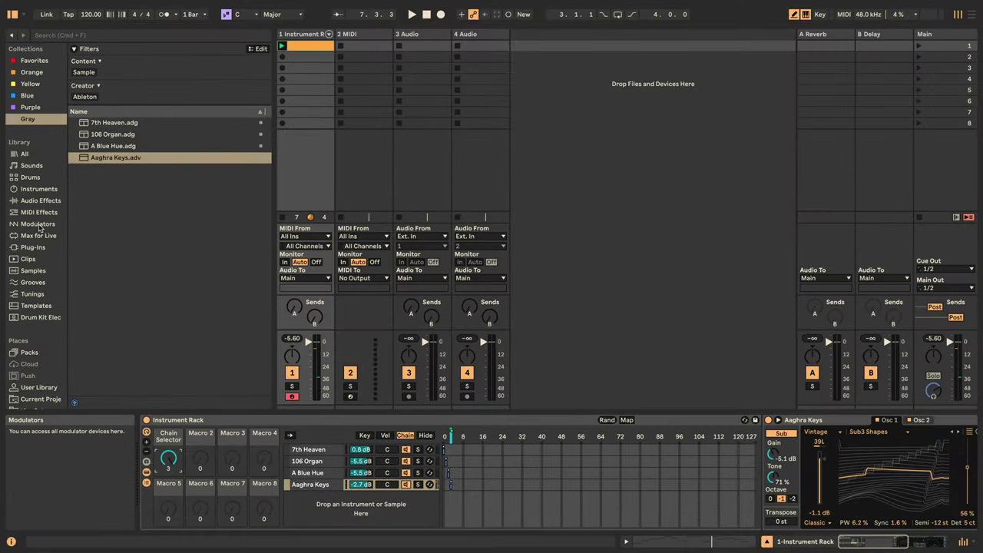
Step: Insert the Expression Control modulator before the Instrument Rack on track 1
{"action": "left_click", "coordinate": [38, 224]}
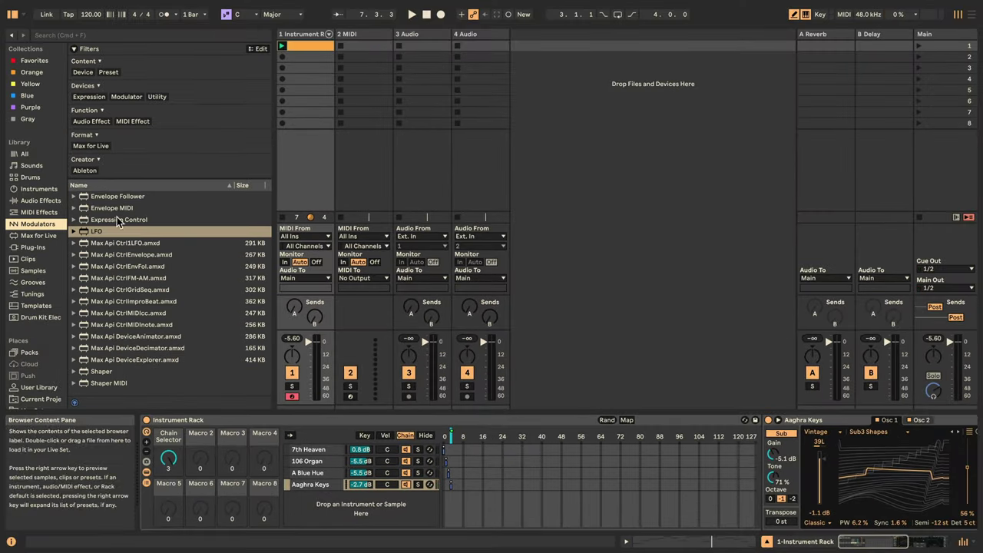
{"action": "left_click", "coordinate": [119, 221]}
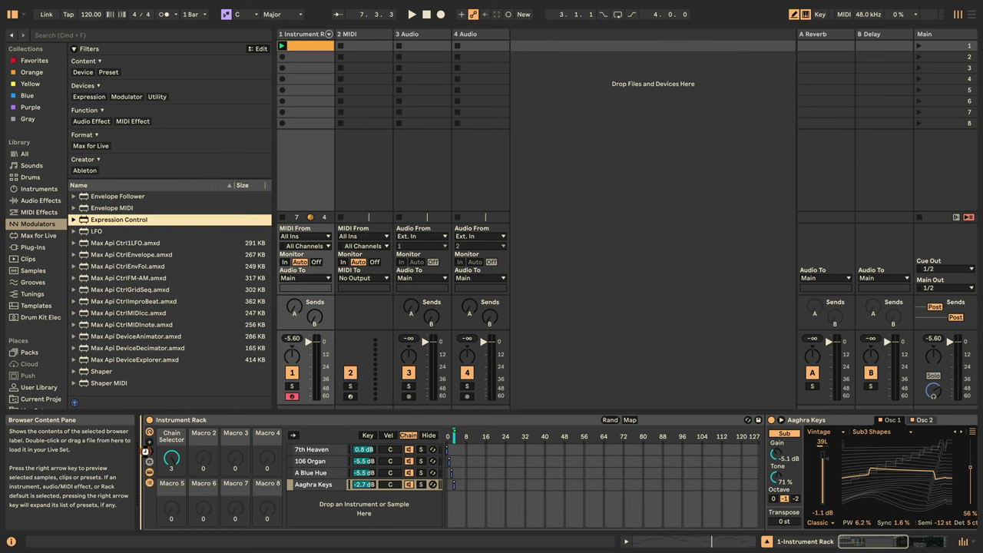
{"action": "left_click_drag", "start_coordinate": [145, 455], "coordinate": [145, 450]}
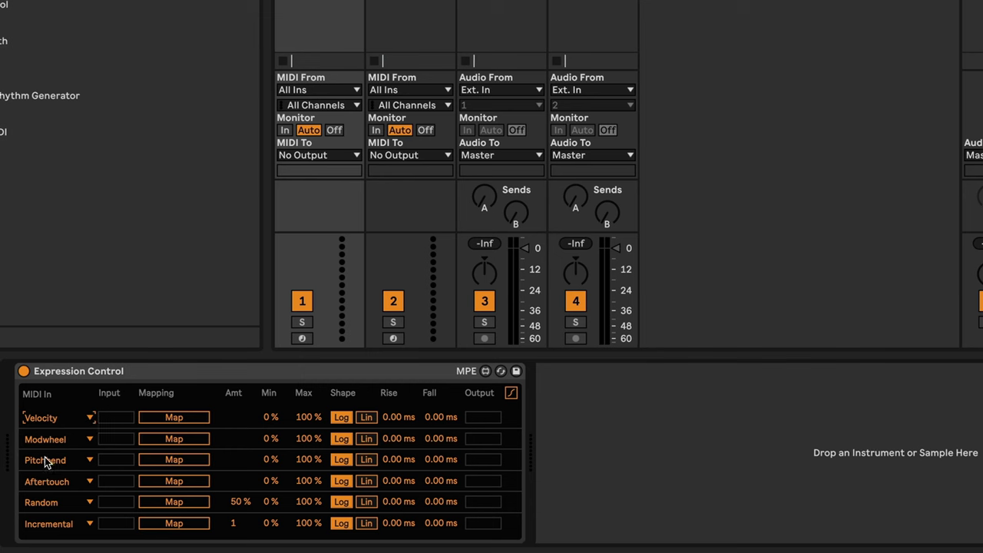
{"action": "left_click", "coordinate": [89, 417]}
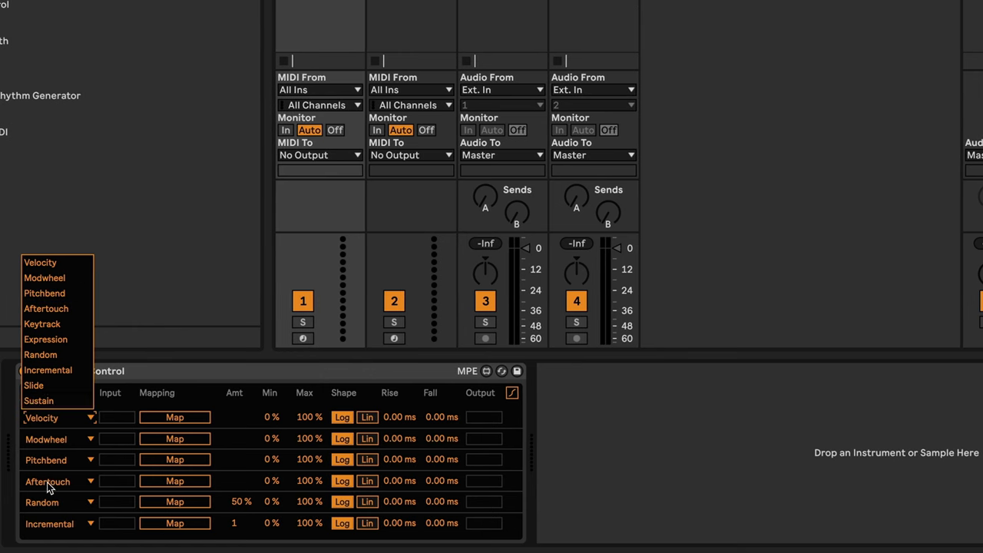
{"action": "left_click", "coordinate": [21, 522]}
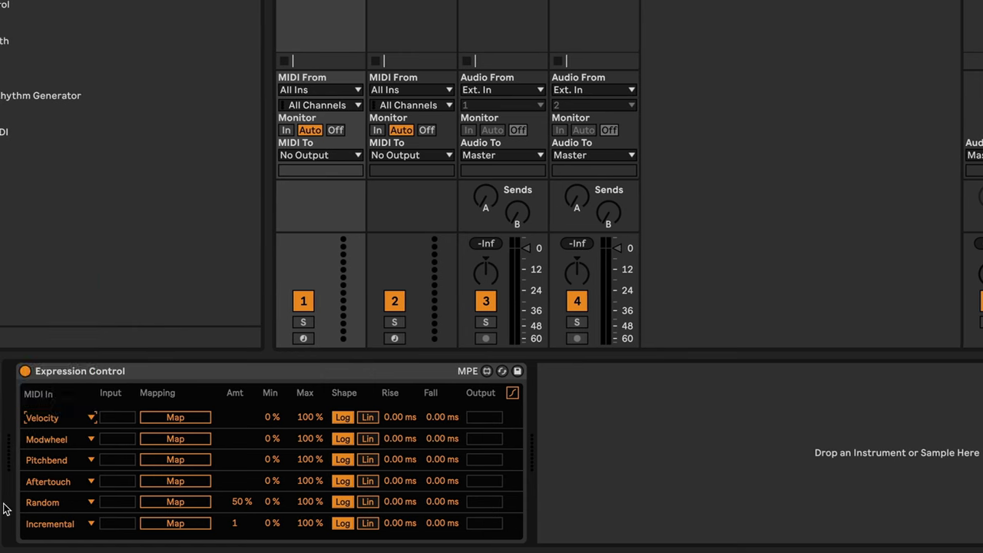
{"action": "left_click", "coordinate": [92, 524]}
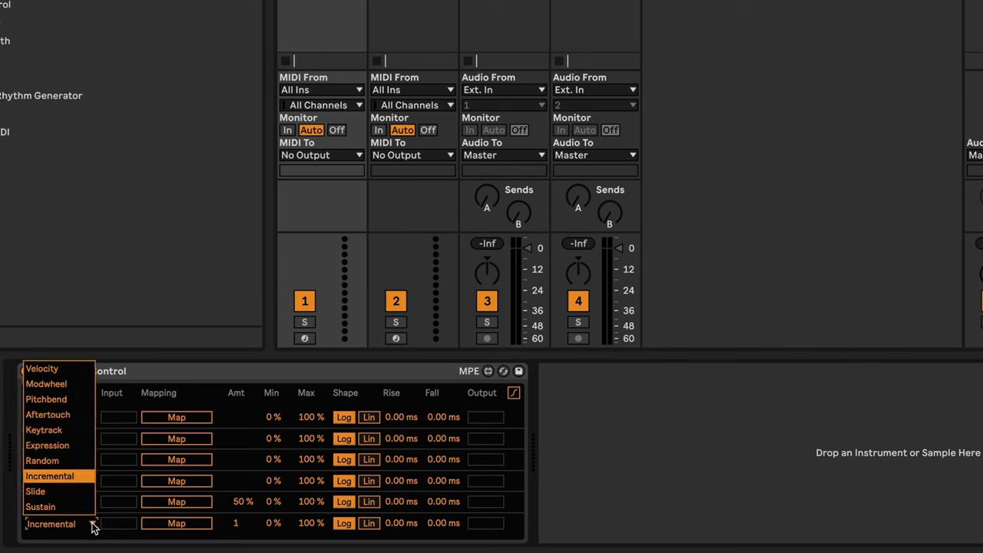
{"action": "left_click", "coordinate": [93, 524]}
{"action": "left_click", "coordinate": [93, 503]}
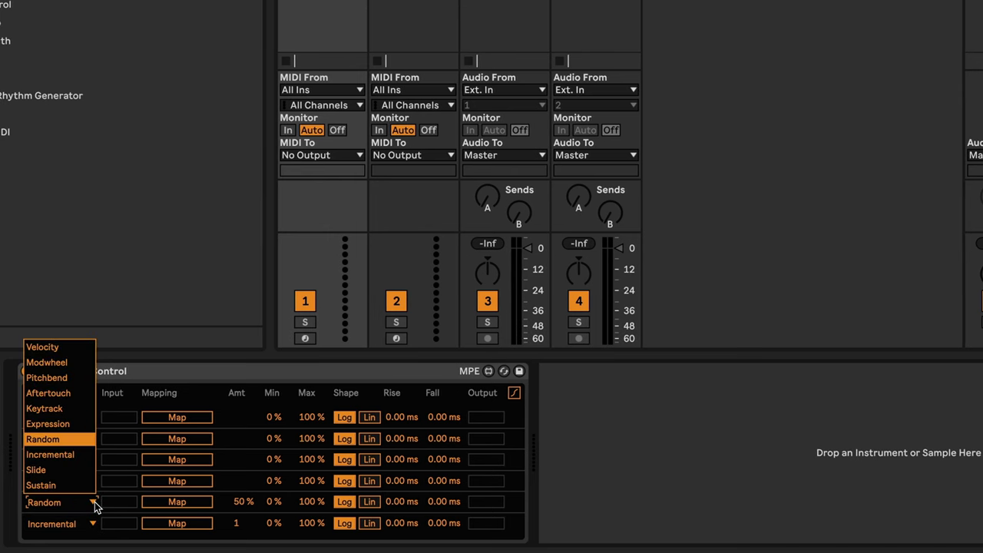
{"action": "left_click", "coordinate": [93, 504]}
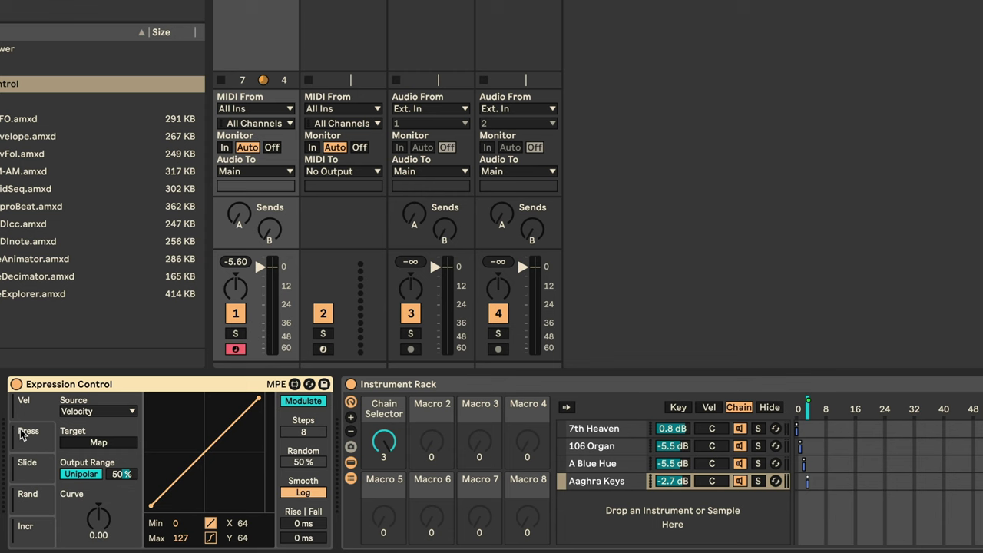
Step: Map Expression Control's Increment source to the Chain Selector macro in Remote mode
{"action": "left_click", "coordinate": [31, 534]}
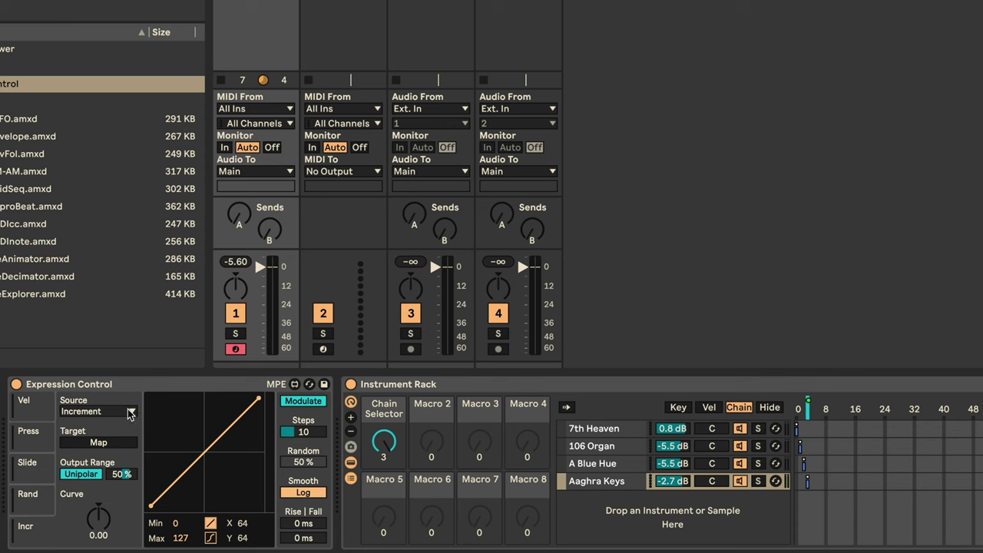
{"action": "left_click", "coordinate": [102, 443]}
{"action": "left_click", "coordinate": [392, 454]}
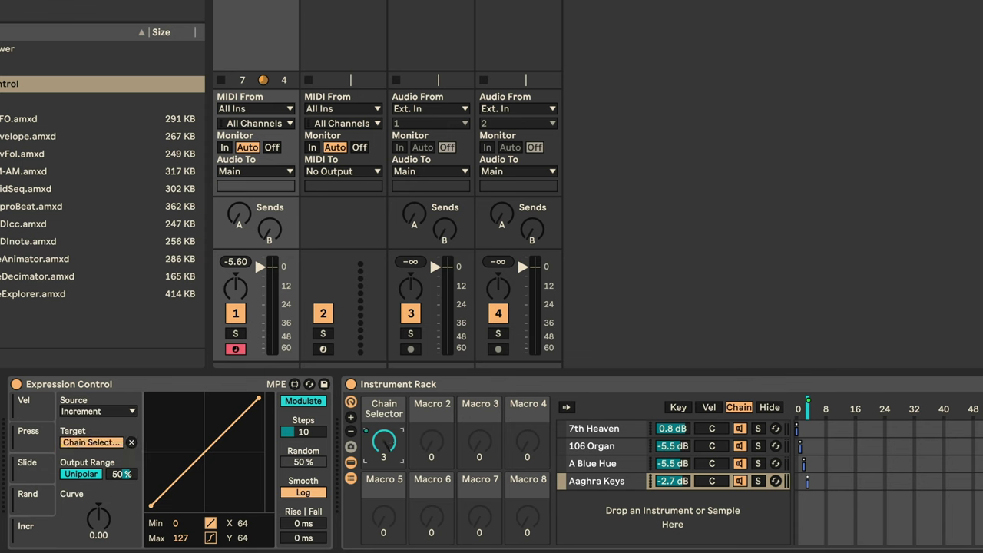
{"action": "left_click", "coordinate": [310, 401]}
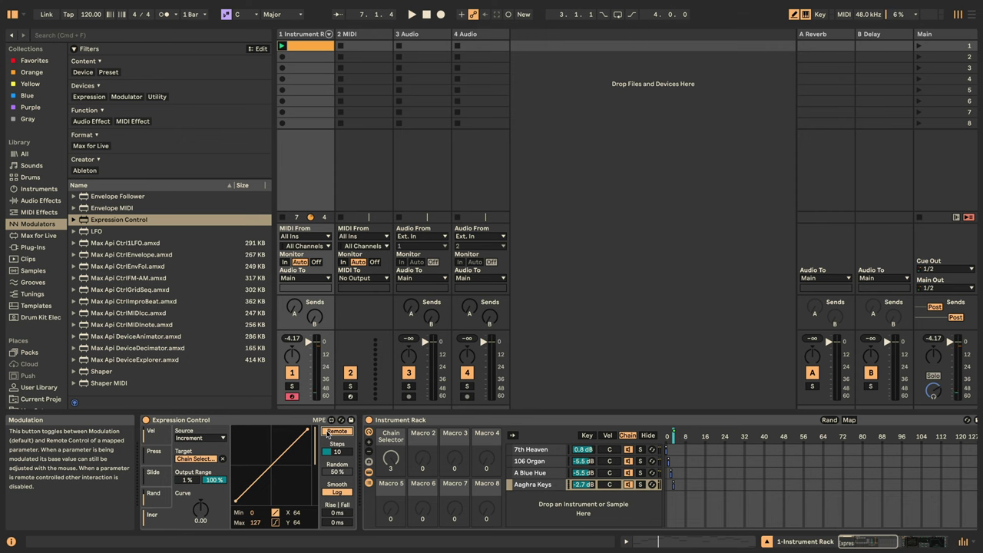
Step: Double the melody clip to two bars, start playback and return to Device View
{"action": "double_click", "coordinate": [308, 47]}
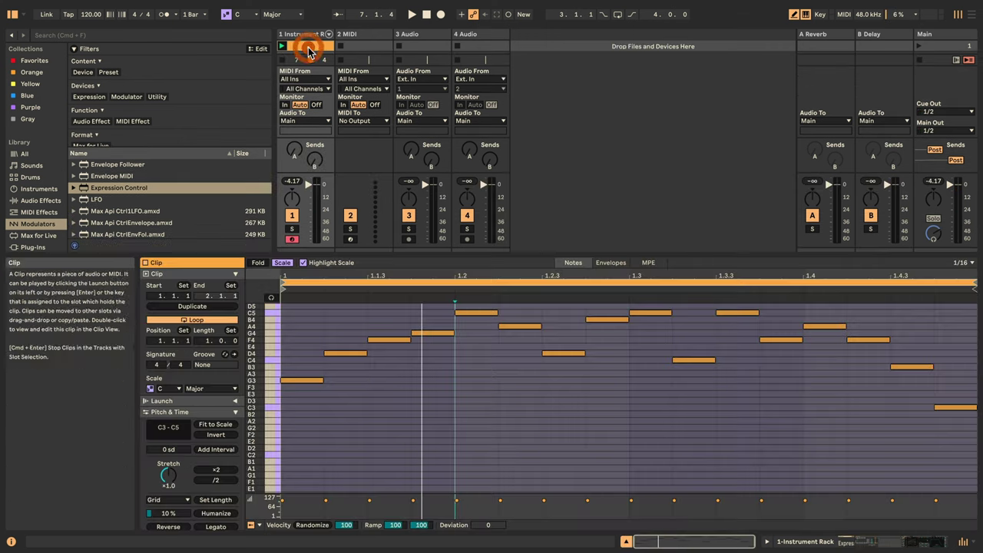
{"action": "key", "text": "b"}
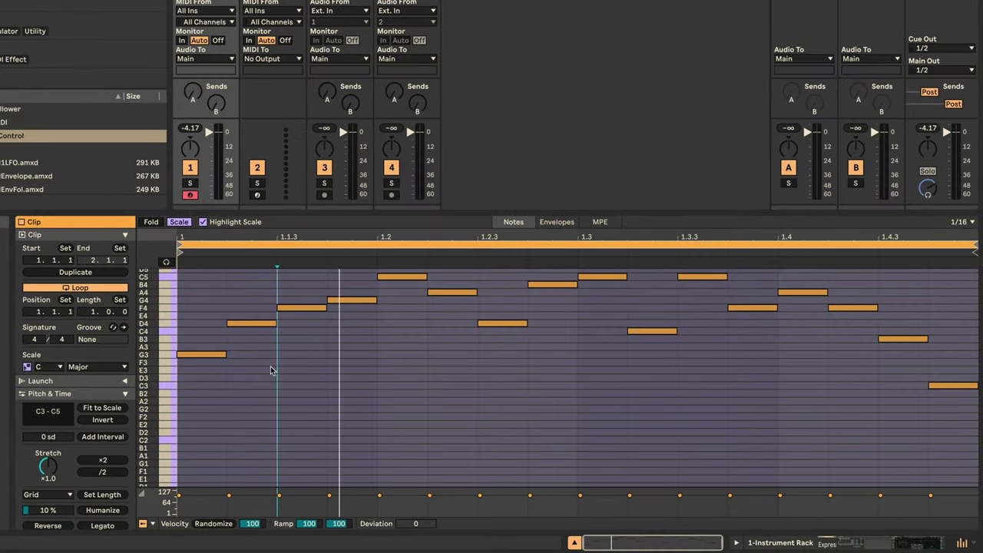
{"action": "scroll", "coordinate": [271, 371], "scroll_direction": "down", "scroll_amount": 1}
{"action": "left_click", "coordinate": [94, 461]}
{"action": "scroll", "coordinate": [227, 432], "scroll_direction": "up", "scroll_amount": 6}
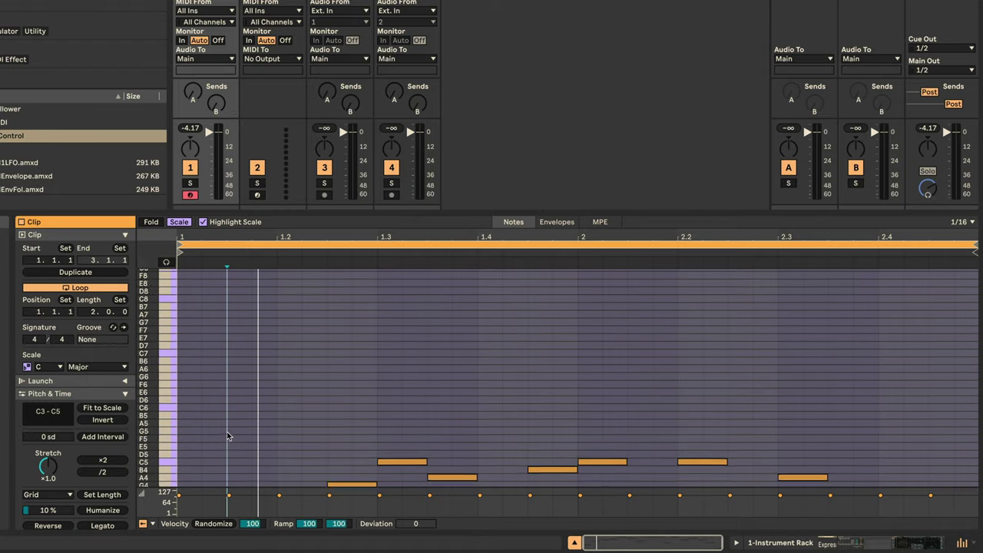
{"action": "scroll", "coordinate": [226, 432], "scroll_direction": "down", "scroll_amount": 7}
{"action": "key", "text": "space"}
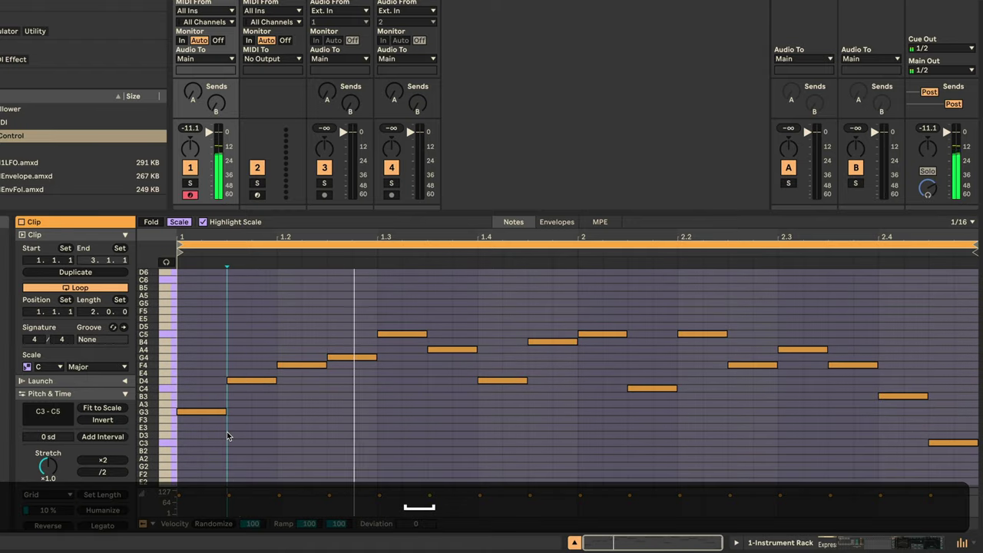
{"action": "key", "text": "shift+Tab"}
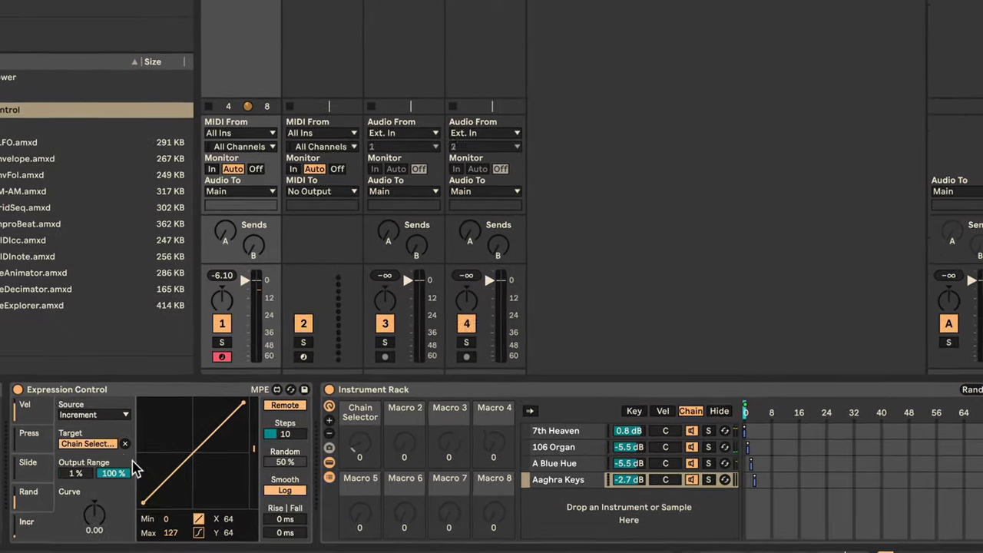
Step: Clear the Increment mapping and map Expression Control's Random source to the Chain Selector remotely
{"action": "left_click", "coordinate": [132, 446]}
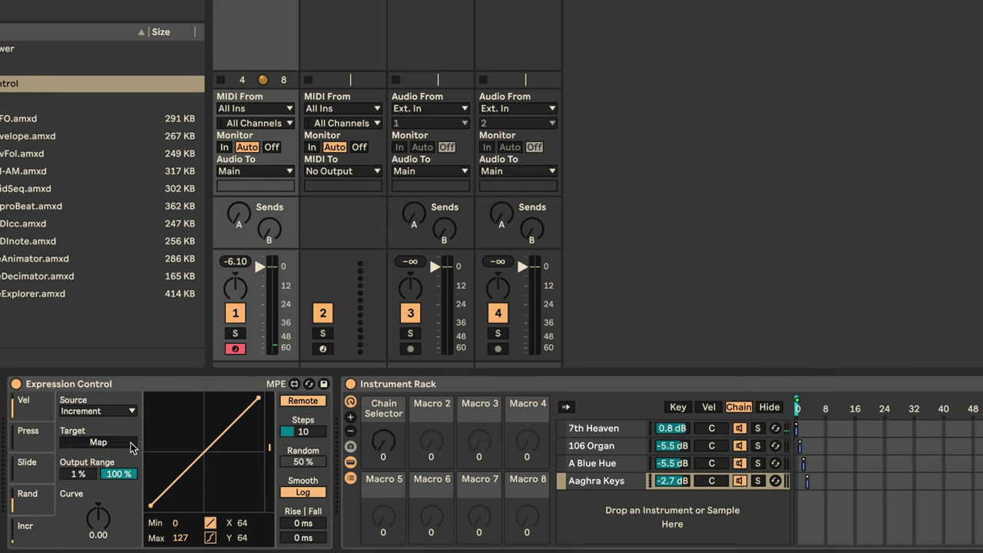
{"action": "left_click", "coordinate": [31, 499]}
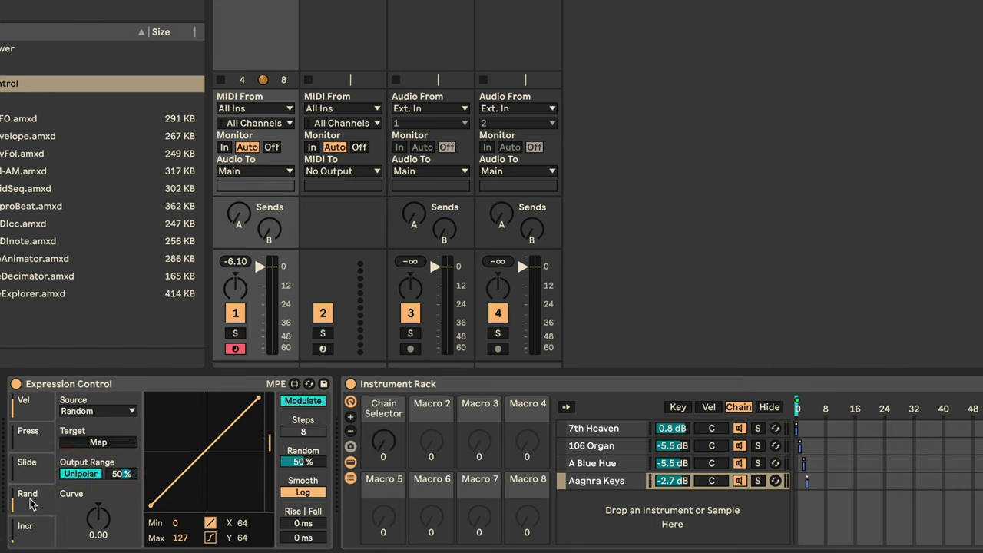
{"action": "left_click", "coordinate": [115, 411]}
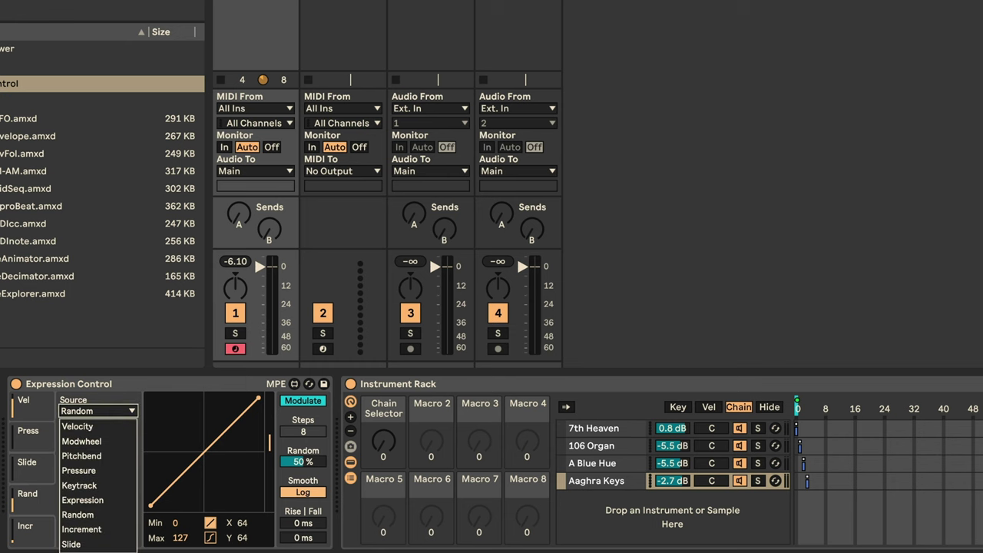
{"action": "left_click", "coordinate": [20, 503]}
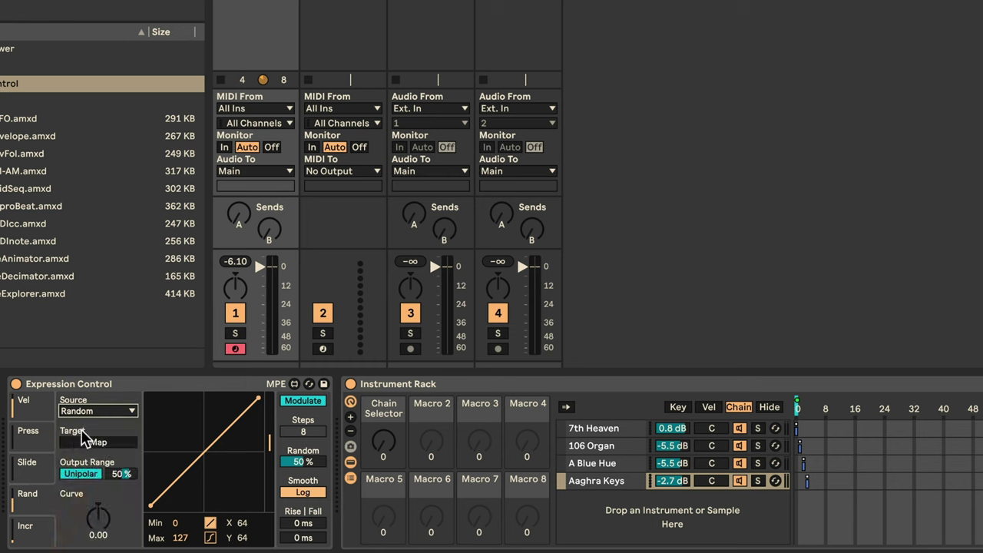
{"action": "left_click", "coordinate": [105, 444]}
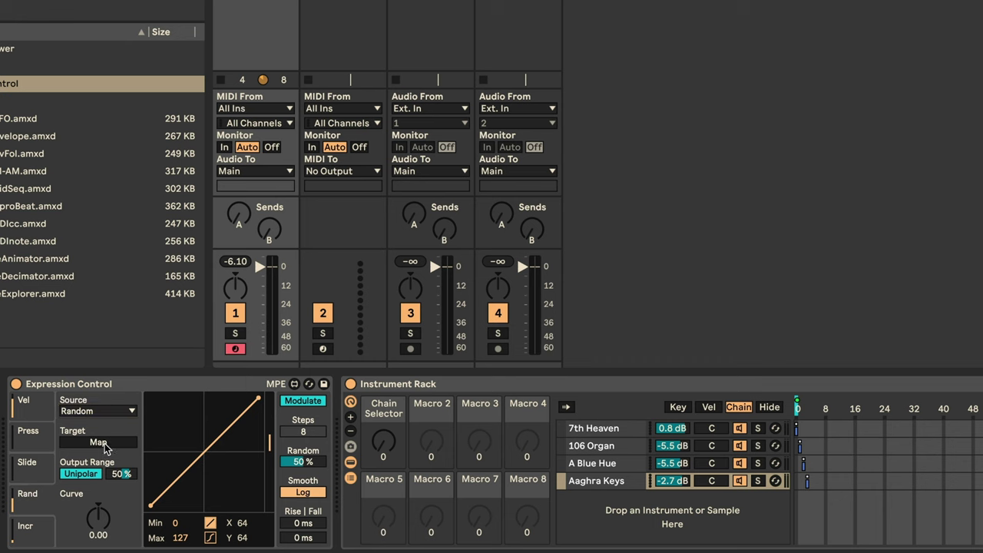
{"action": "left_click", "coordinate": [383, 446]}
{"action": "left_click", "coordinate": [302, 401]}
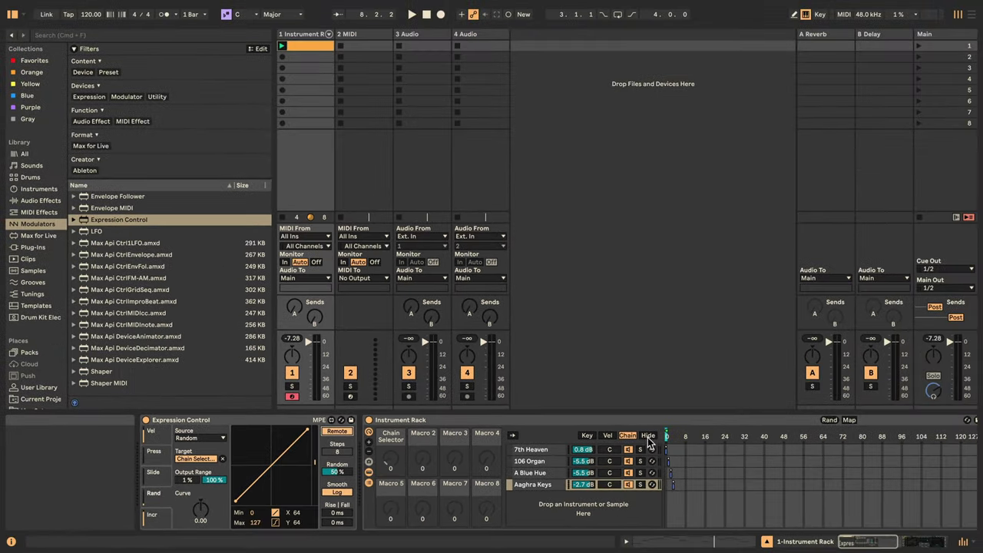
Step: Hide the chain zone editor and collapse the Instrument Rack's chain list
{"action": "left_click", "coordinate": [648, 436]}
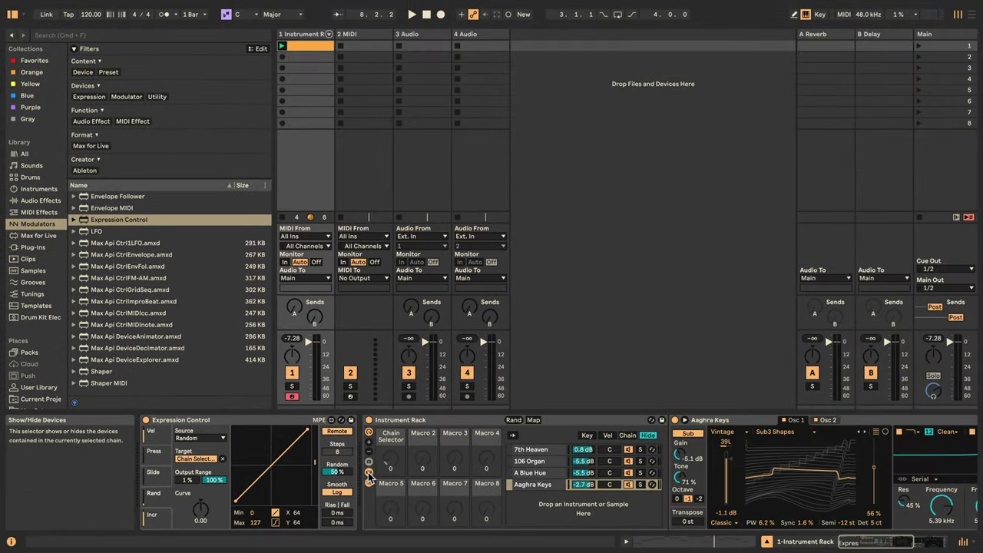
{"action": "left_click", "coordinate": [369, 474]}
{"action": "left_click", "coordinate": [368, 475]}
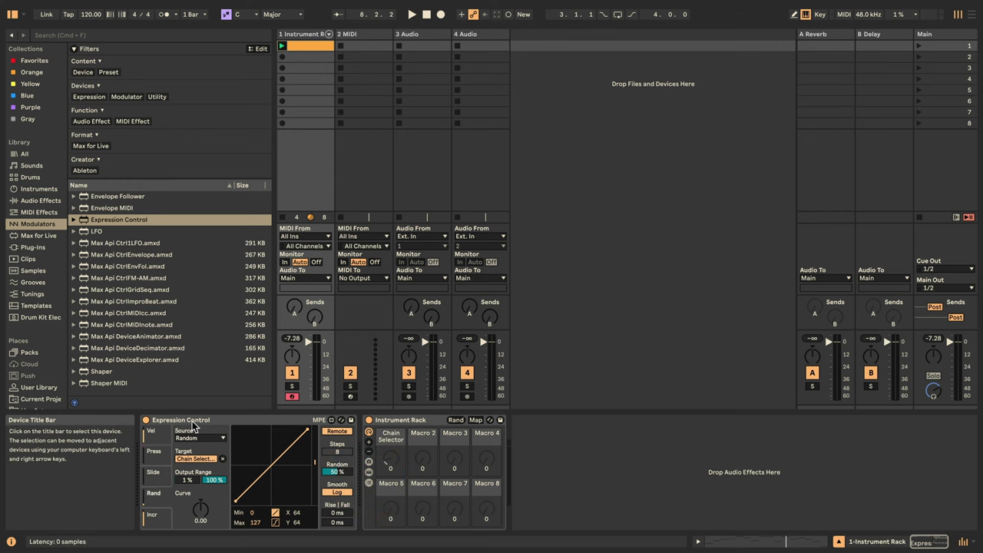
Step: Insert a Chord MIDI effect from the browser just before Expression Control
{"action": "left_click", "coordinate": [28, 212]}
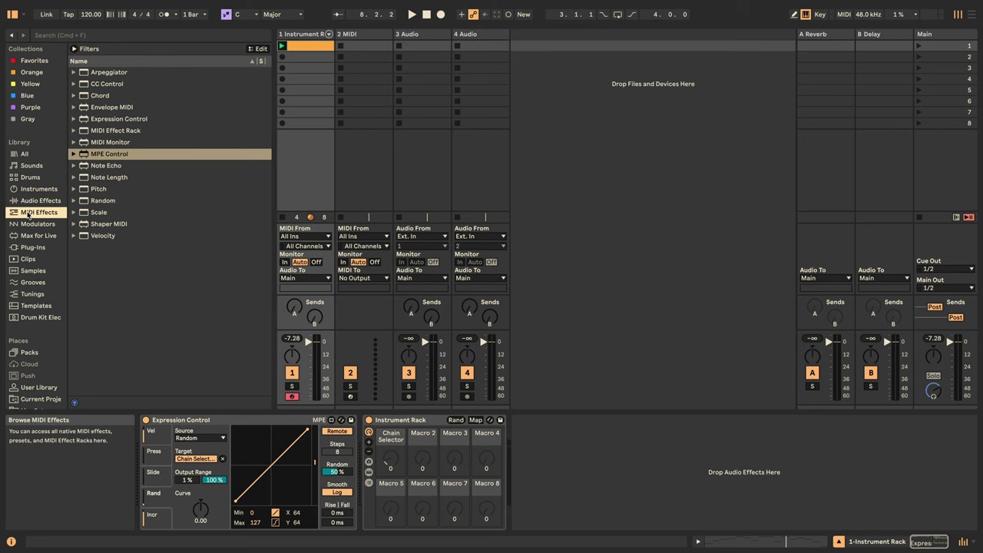
{"action": "left_click", "coordinate": [83, 97]}
{"action": "left_click", "coordinate": [136, 421]}
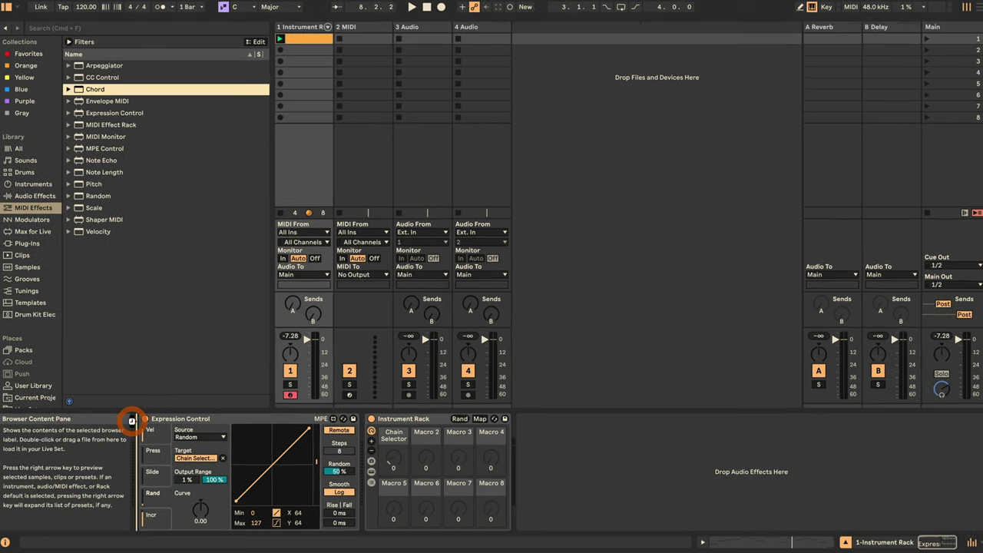
{"action": "left_click_drag", "start_coordinate": [132, 421], "coordinate": [134, 422]}
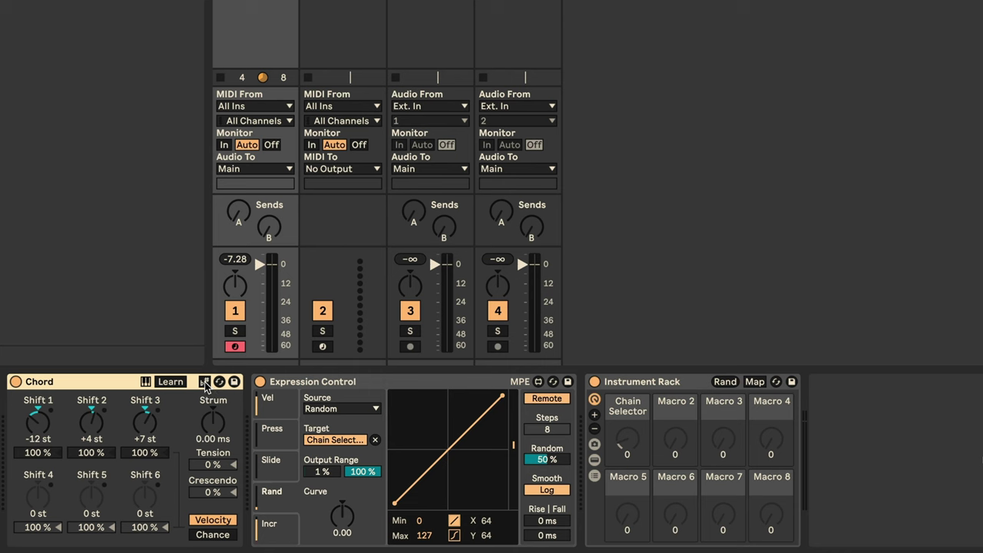
Step: Switch Chord to scale degrees, set shifts +2, +4, +7 sd, and group it with Cmd+G
{"action": "left_click", "coordinate": [205, 384]}
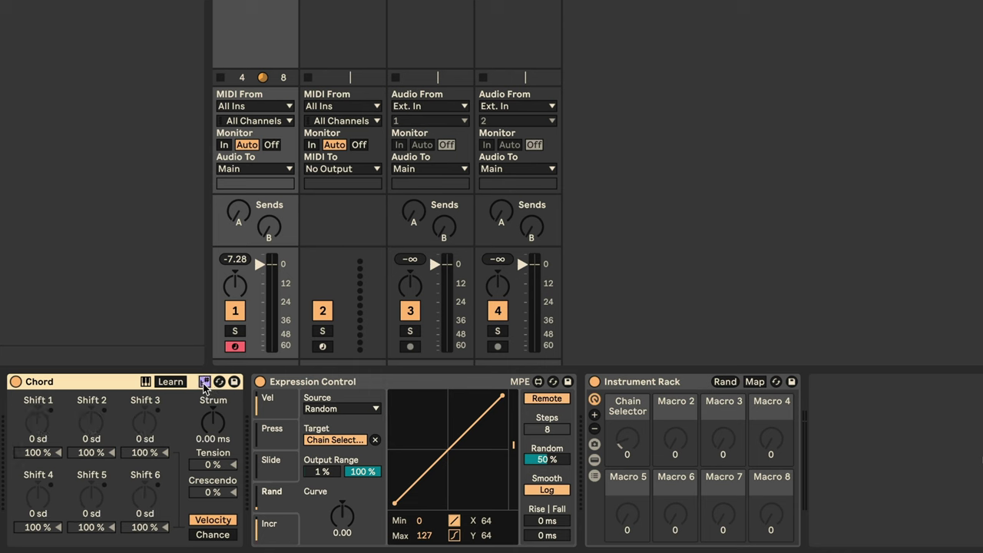
{"action": "left_click", "coordinate": [40, 444]}
{"action": "type", "text": "2"}
{"action": "key", "text": "Return"}
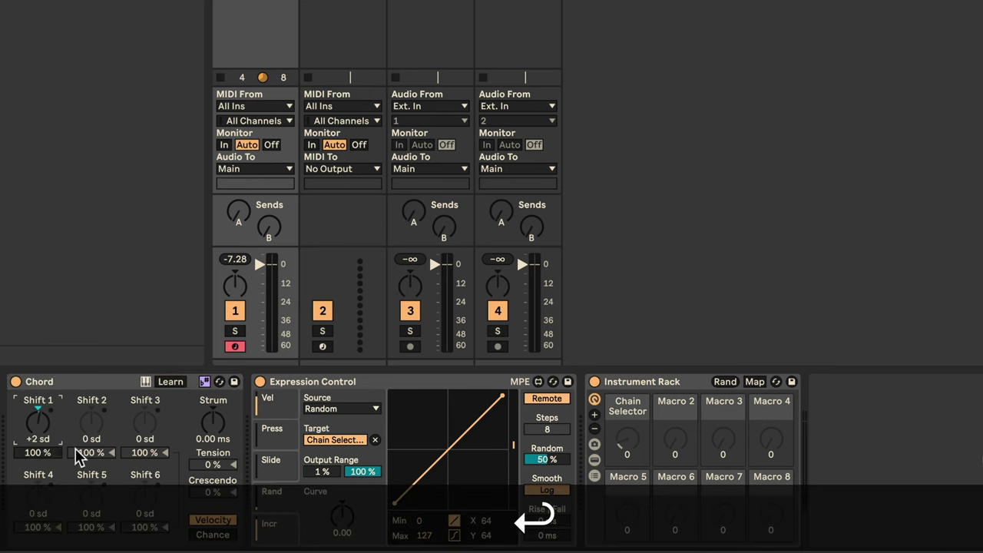
{"action": "left_click", "coordinate": [93, 445]}
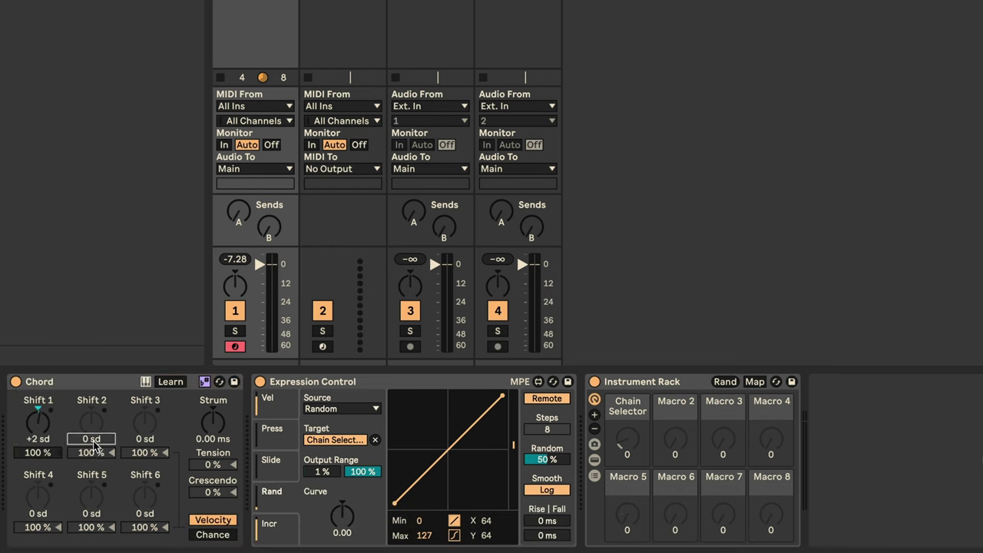
{"action": "type", "text": "4"}
{"action": "key", "text": "Return"}
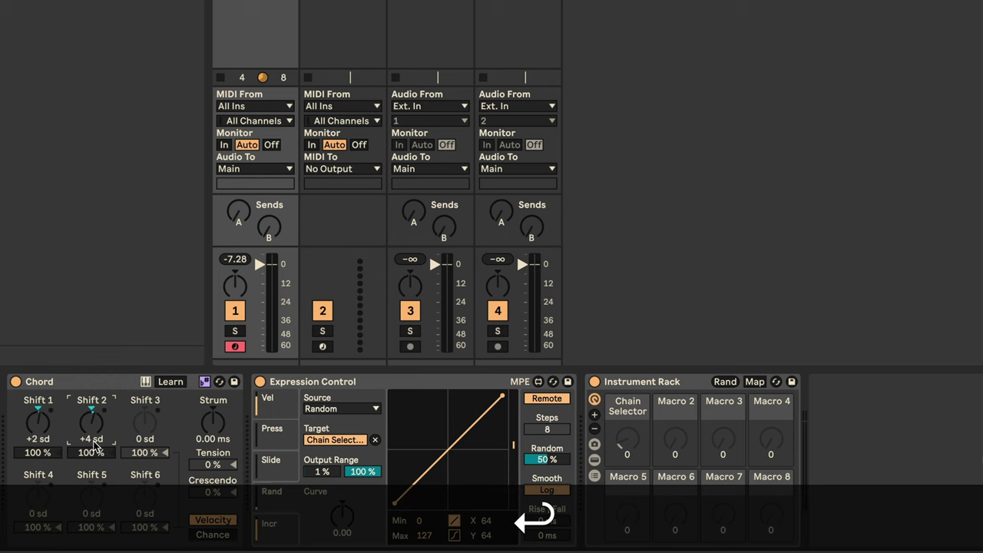
{"action": "left_click", "coordinate": [146, 444]}
{"action": "type", "text": "7"}
{"action": "key", "text": "Return"}
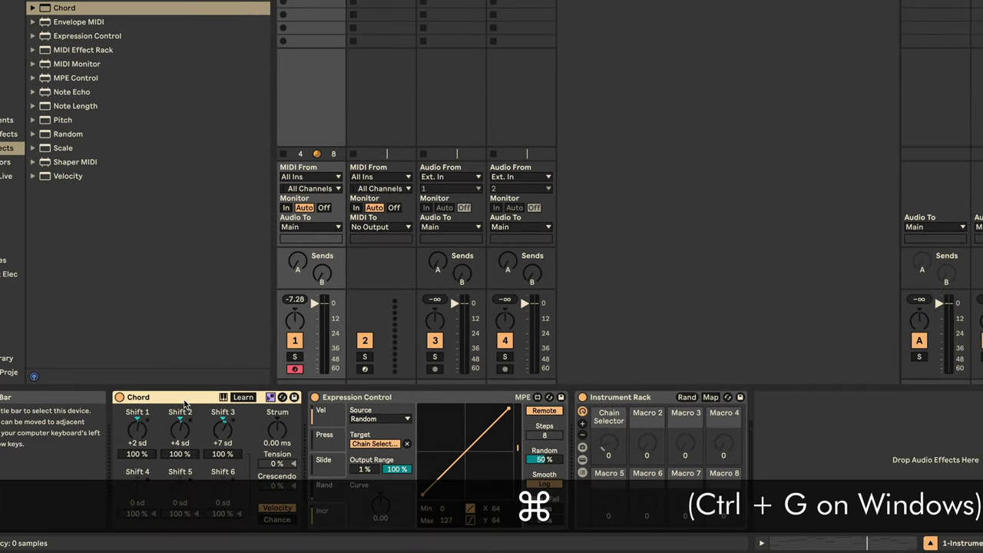
{"action": "key", "text": "super+g"}
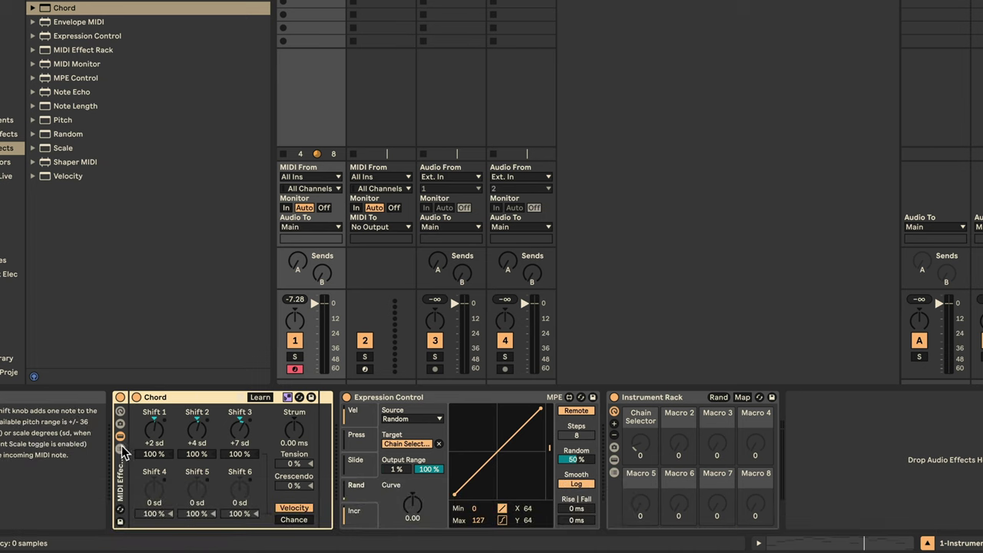
Step: Duplicate the Chord chain three times to make four chains
{"action": "left_click", "coordinate": [146, 432]}
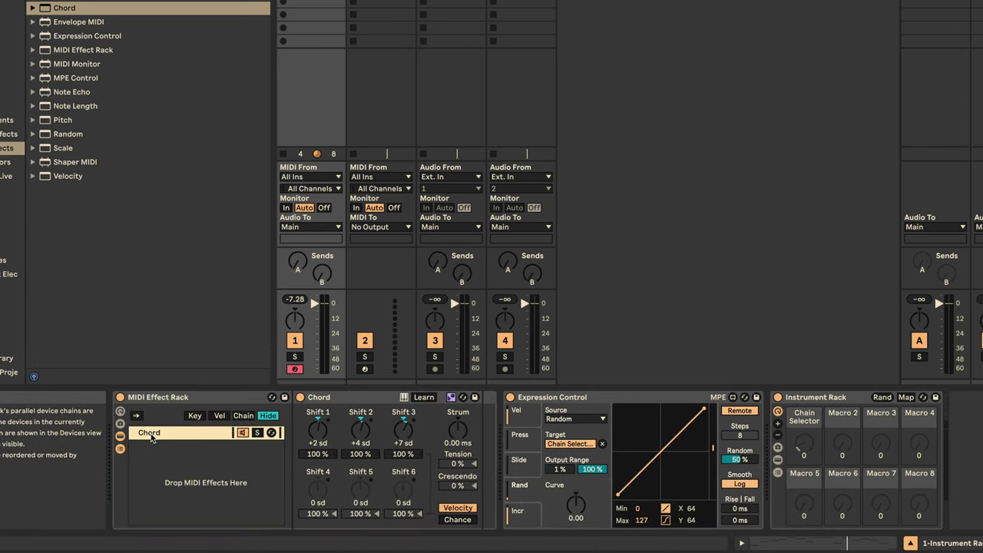
{"action": "key", "text": "super+d"}
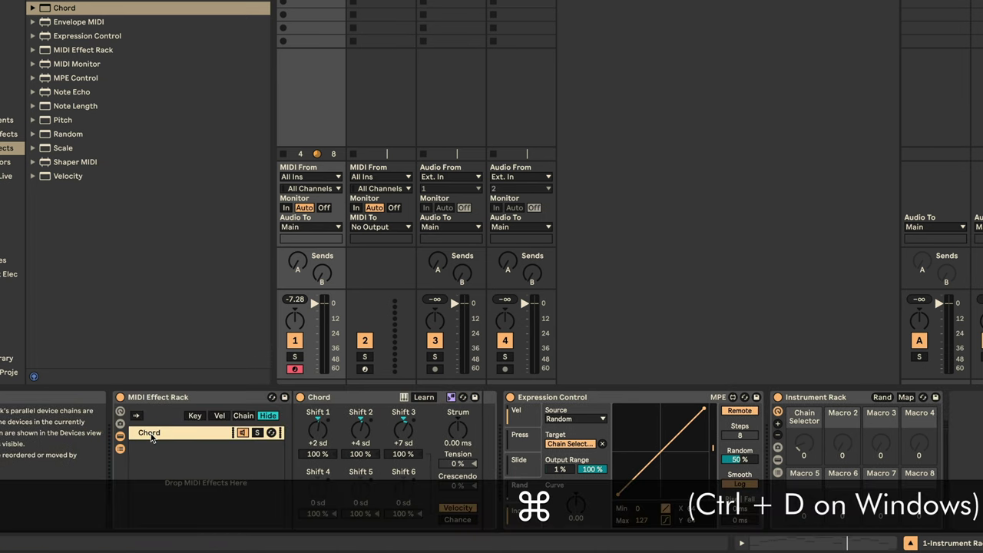
{"action": "key", "text": "super+d"}
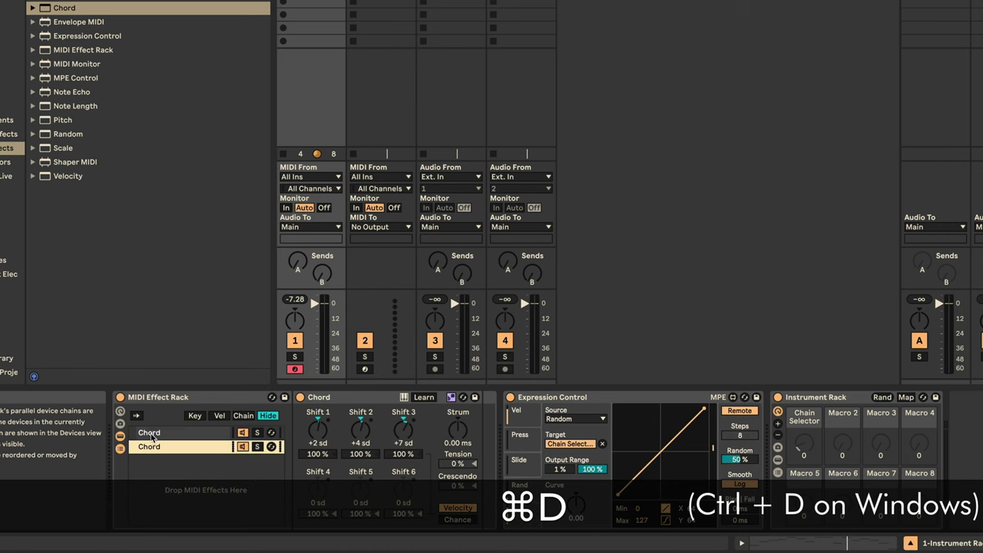
{"action": "key", "text": "super+d"}
{"action": "key", "text": "super+d"}
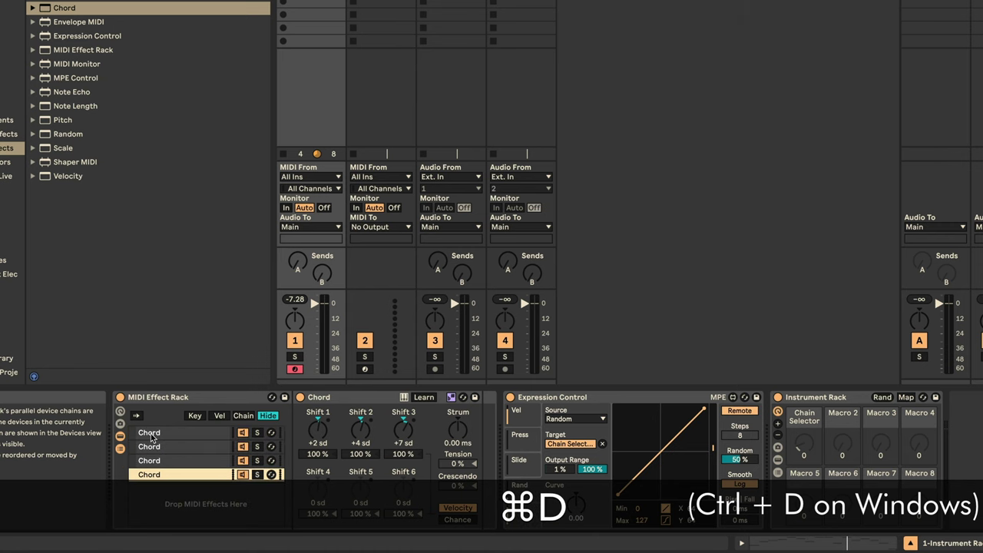
Step: On the second chain, set Shift 3 to -7 and Shift 4 to +6
{"action": "left_click", "coordinate": [188, 447]}
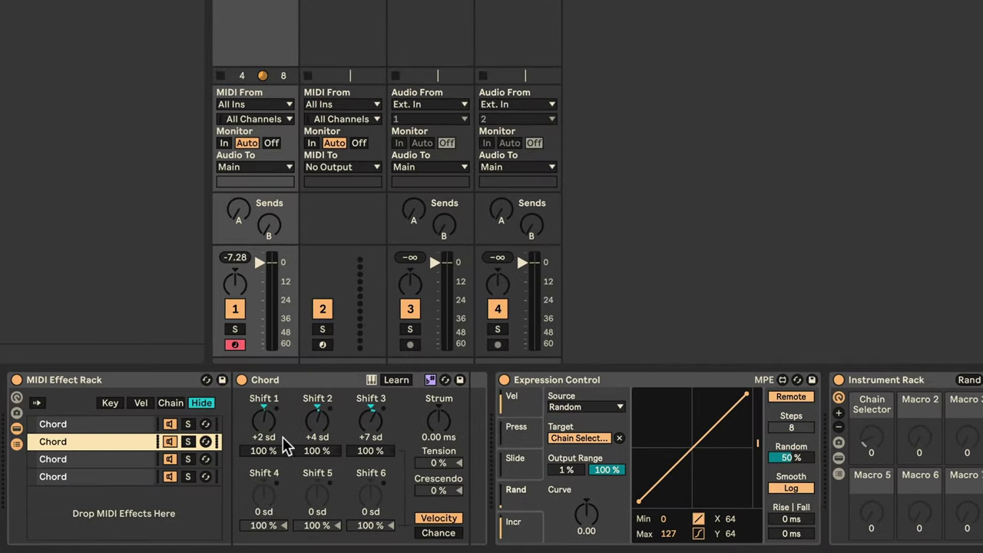
{"action": "left_click", "coordinate": [372, 439]}
{"action": "type", "text": "-7"}
{"action": "key", "text": "Return"}
{"action": "left_click", "coordinate": [263, 513]}
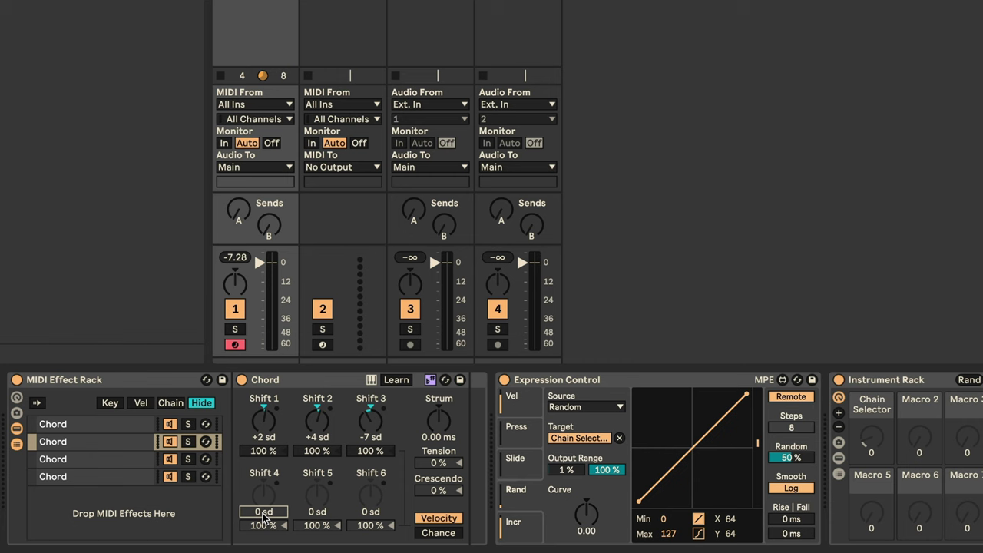
{"action": "type", "text": "6"}
{"action": "key", "text": "Return"}
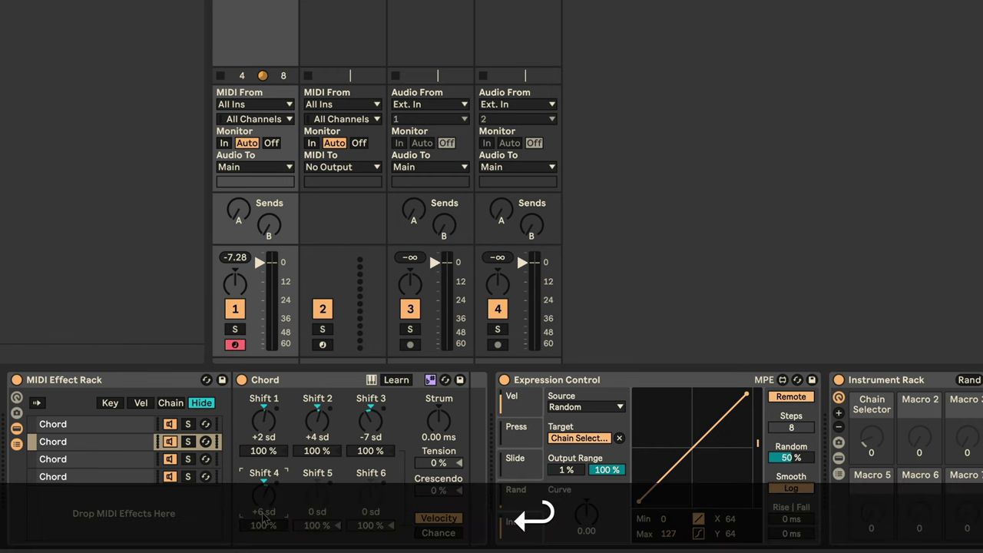
Step: On the third chain, set Shift 4 to +6 and Shift 5 to +8
{"action": "left_click", "coordinate": [46, 459]}
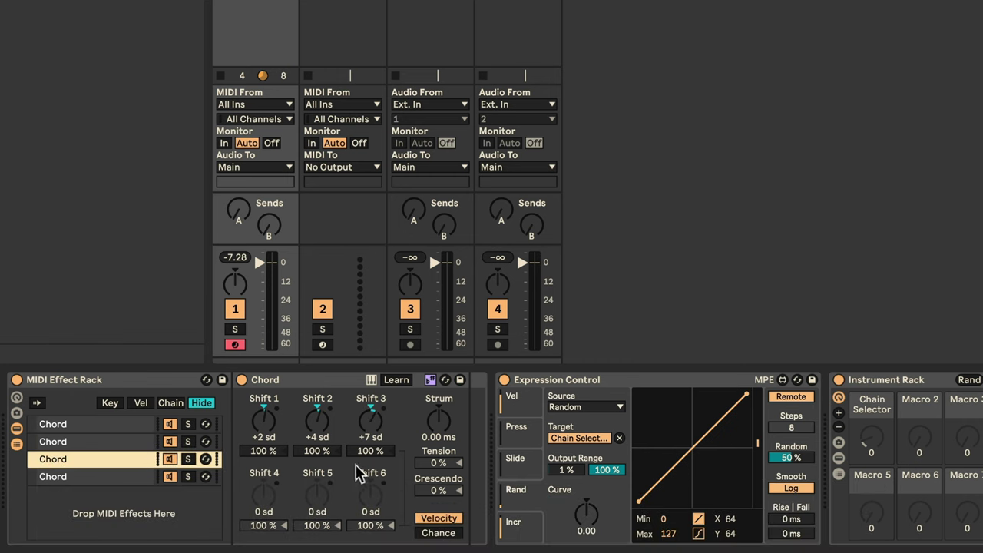
{"action": "left_click", "coordinate": [261, 513]}
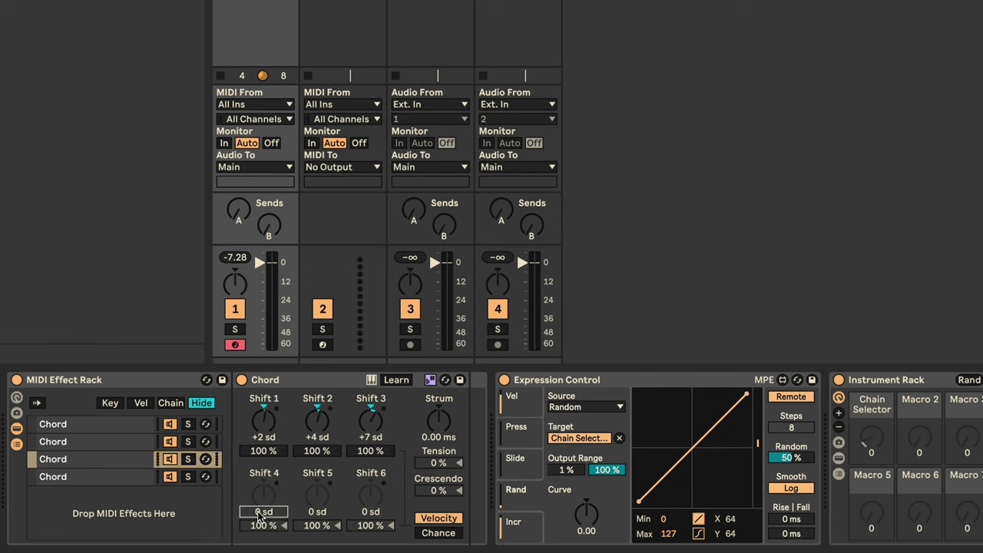
{"action": "type", "text": "6"}
{"action": "key", "text": "Return"}
{"action": "left_click", "coordinate": [316, 514]}
{"action": "type", "text": "8"}
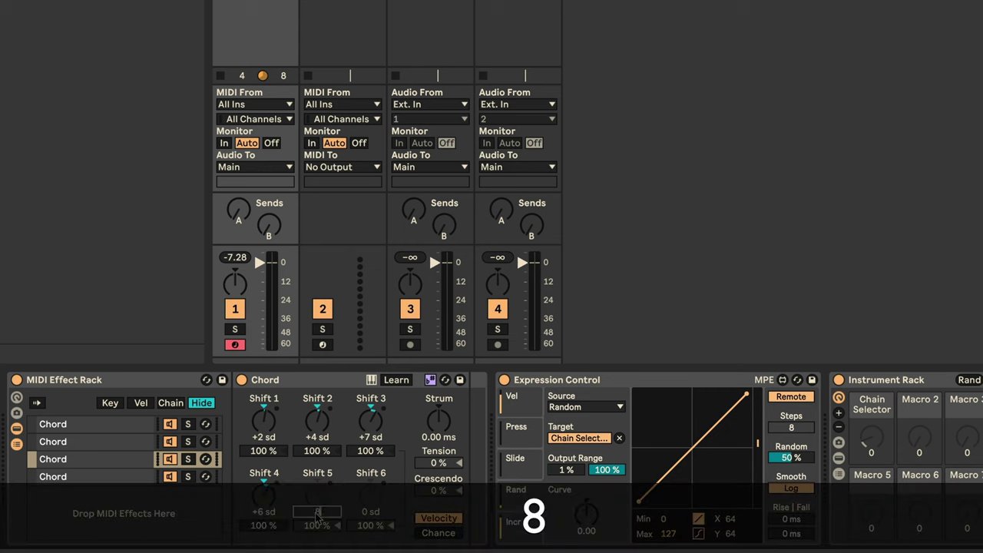
{"action": "key", "text": "Return"}
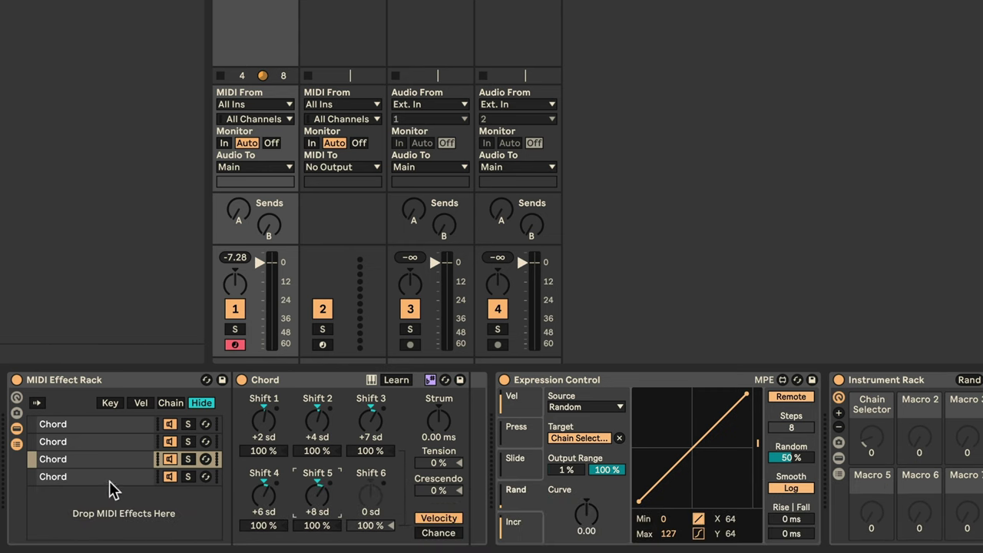
Step: On the fourth chain, set Shift 3 to -7 and Shift 4 to +8
{"action": "left_click", "coordinate": [109, 479]}
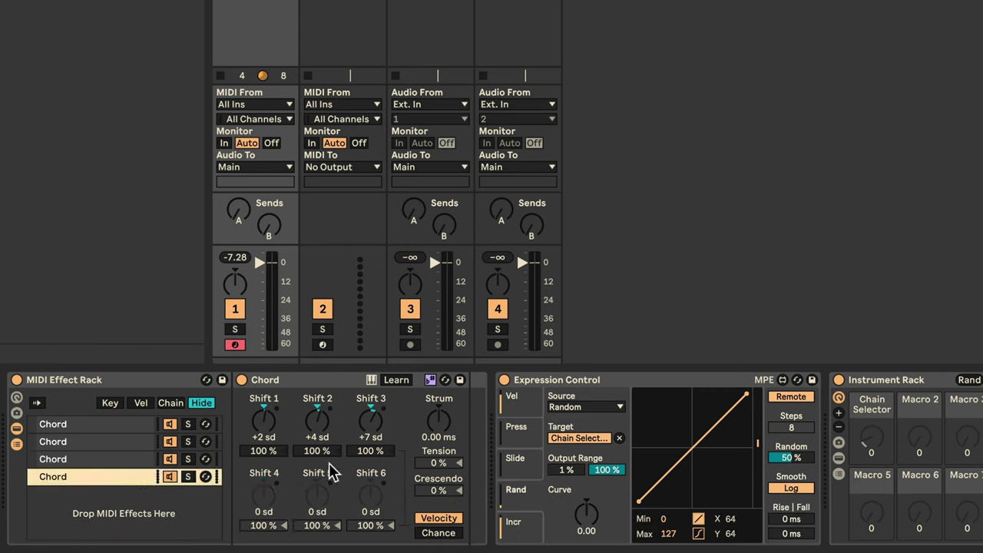
{"action": "left_click", "coordinate": [370, 436]}
{"action": "type", "text": "-7"}
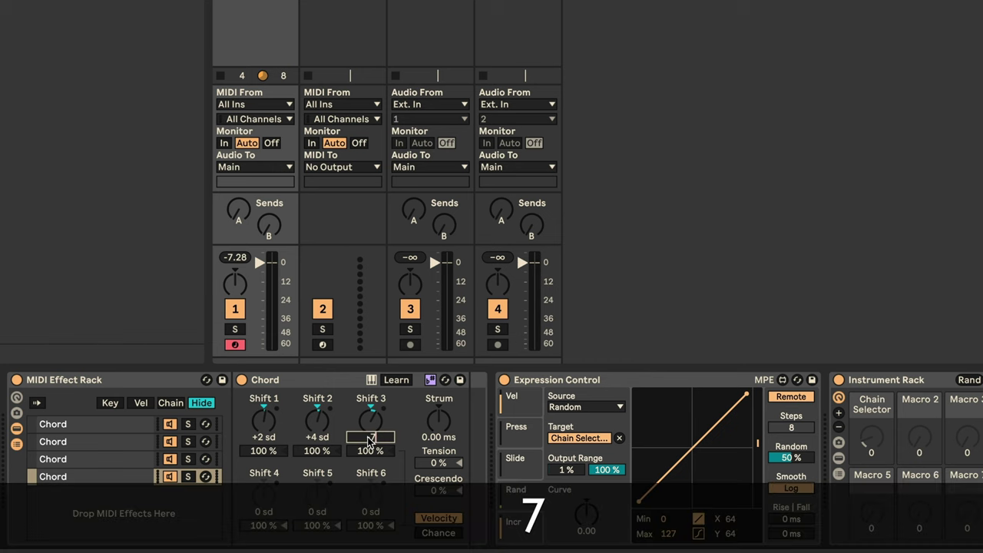
{"action": "key", "text": "Return"}
{"action": "left_click", "coordinate": [260, 515]}
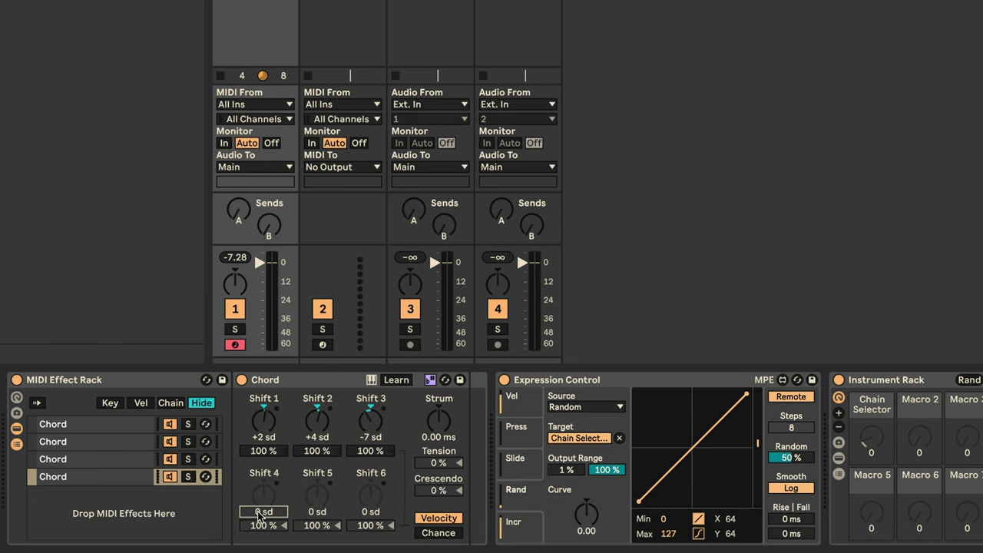
{"action": "type", "text": "8"}
{"action": "key", "text": "Return"}
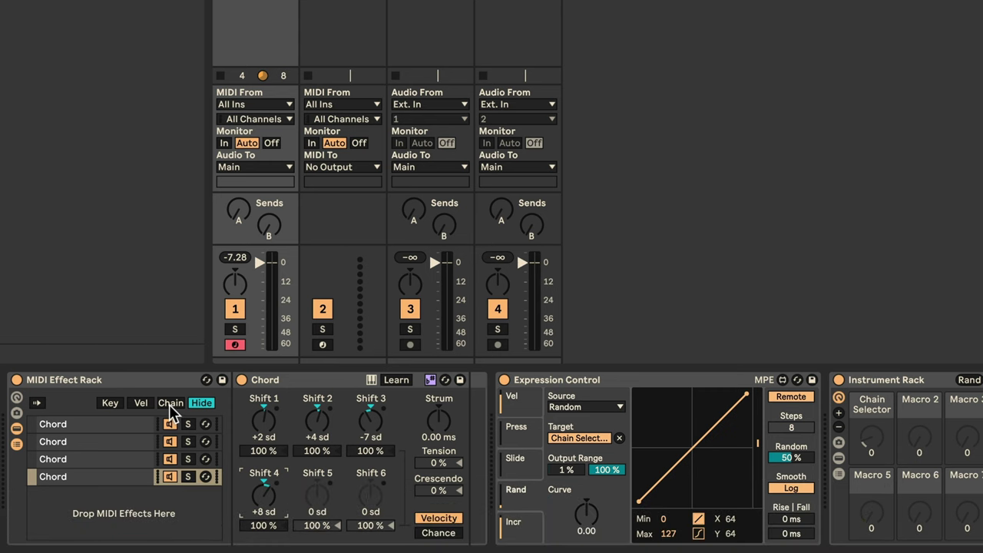
Step: Stagger the four Chord chains' select zones to consecutive values 0–3
{"action": "left_click", "coordinate": [169, 404]}
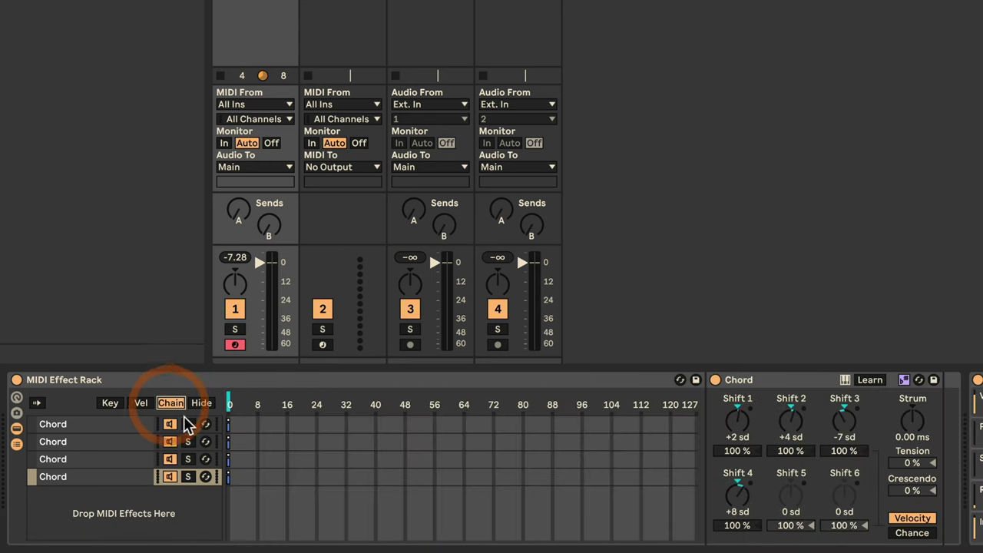
{"action": "left_click", "coordinate": [229, 442]}
{"action": "left_click_drag", "start_coordinate": [229, 442], "coordinate": [233, 444]}
{"action": "left_click", "coordinate": [229, 460]}
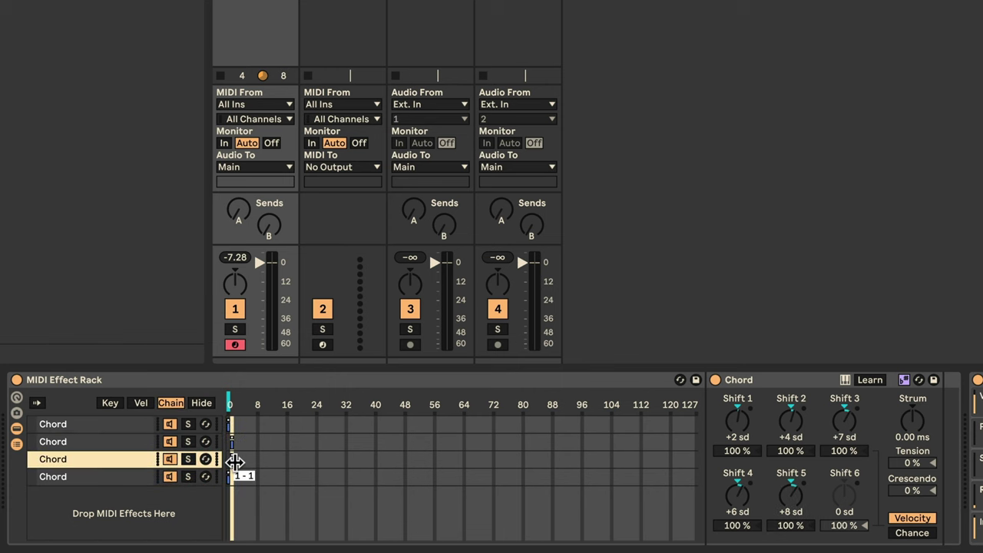
{"action": "left_click", "coordinate": [236, 461]}
{"action": "left_click", "coordinate": [239, 475]}
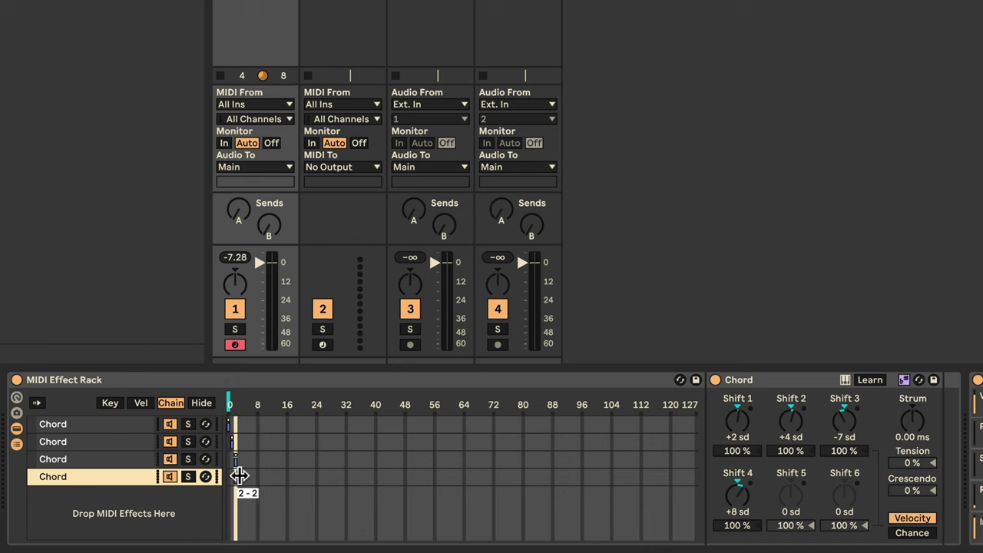
Step: Map the chain selector to Macro 1 as Chain Selector and hide the zone editor
{"action": "right_click", "coordinate": [229, 406]}
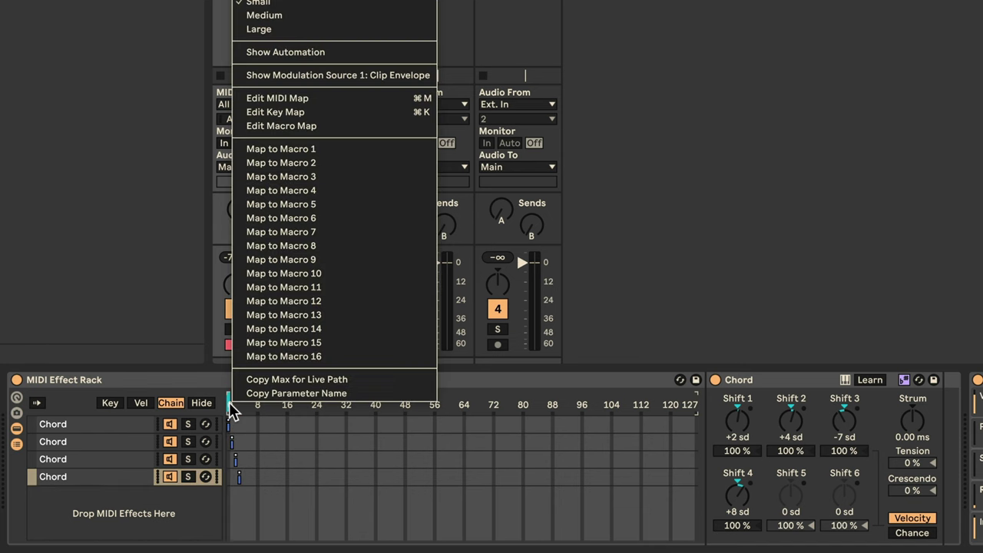
{"action": "left_click", "coordinate": [303, 149]}
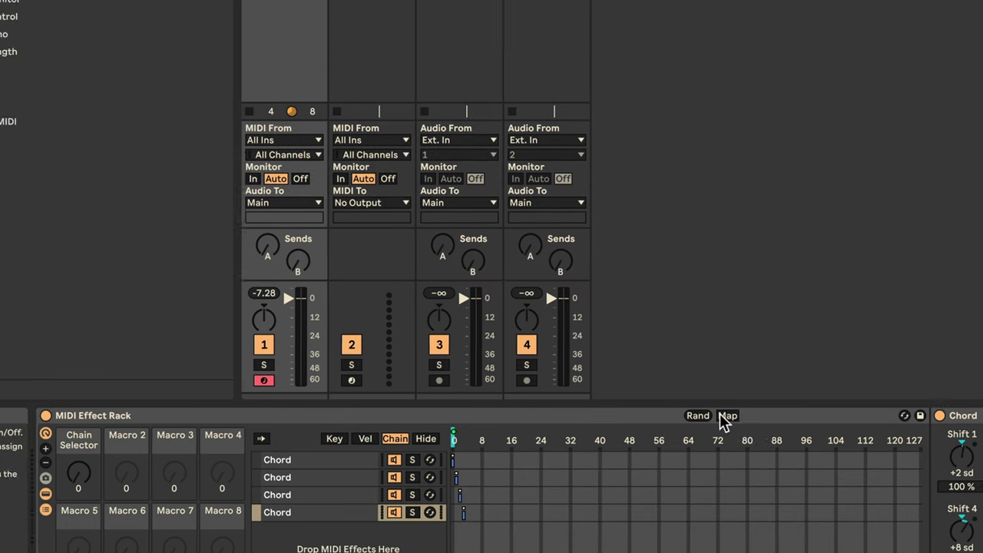
{"action": "left_click", "coordinate": [698, 379]}
{"action": "left_click", "coordinate": [361, 87]}
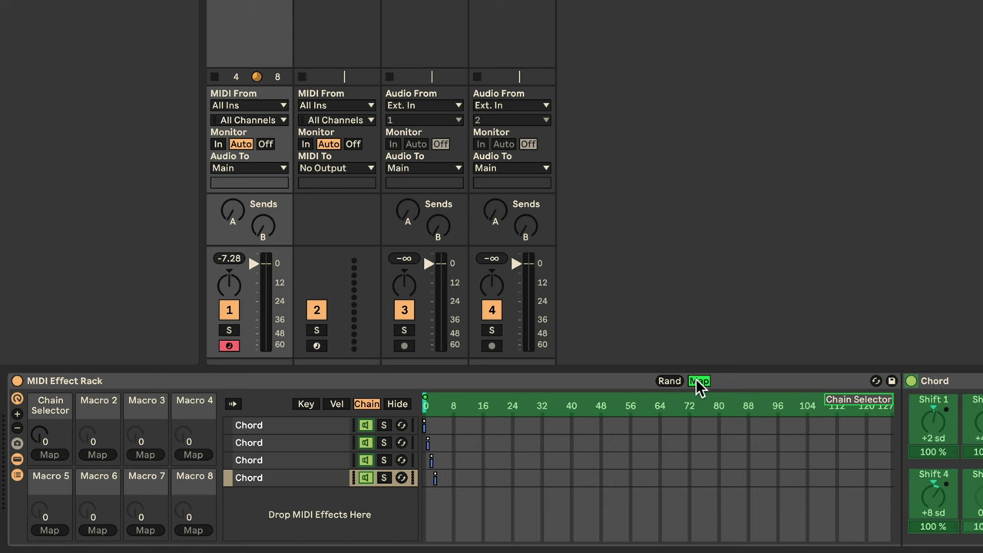
{"action": "left_click", "coordinate": [699, 381]}
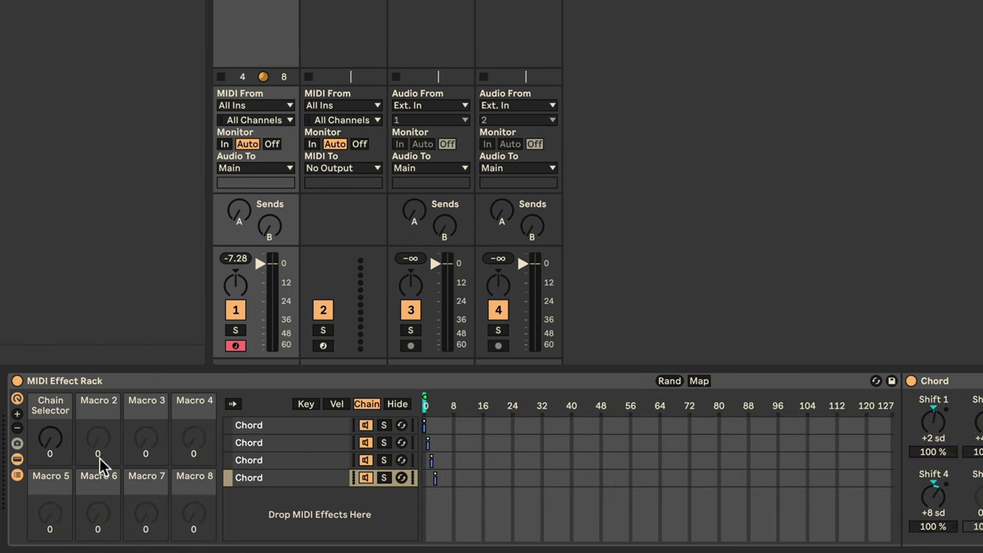
{"action": "left_click", "coordinate": [397, 405]}
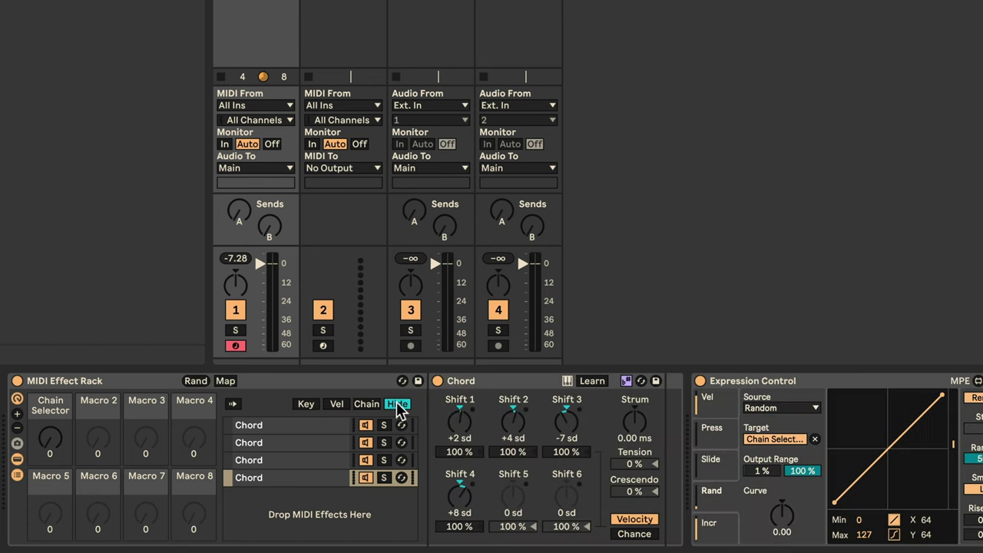
Step: Map Expression Control's 10-step Increment source to the MIDI Effect Rack's Chain Selector macro
{"action": "left_click", "coordinate": [17, 459]}
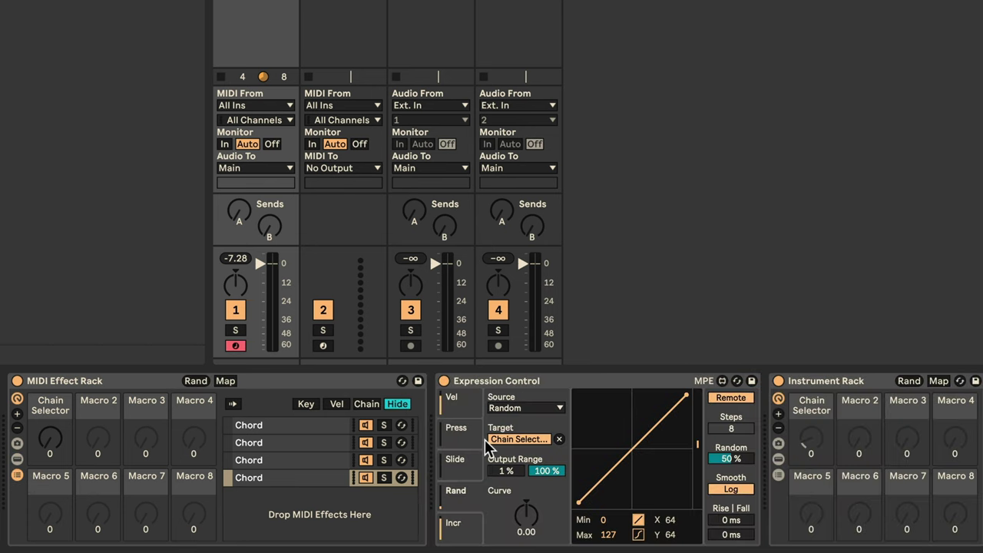
{"action": "left_click", "coordinate": [455, 530]}
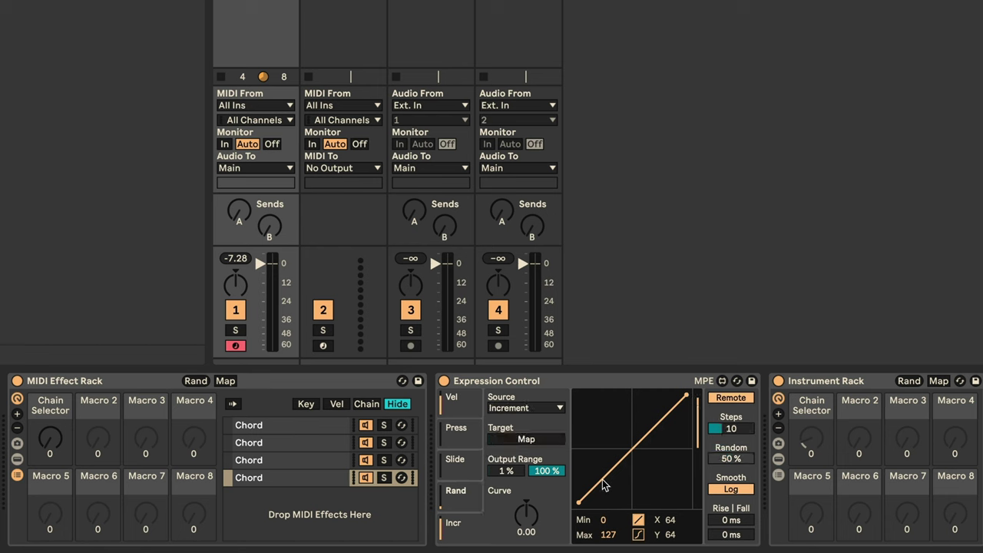
{"action": "left_click", "coordinate": [527, 438]}
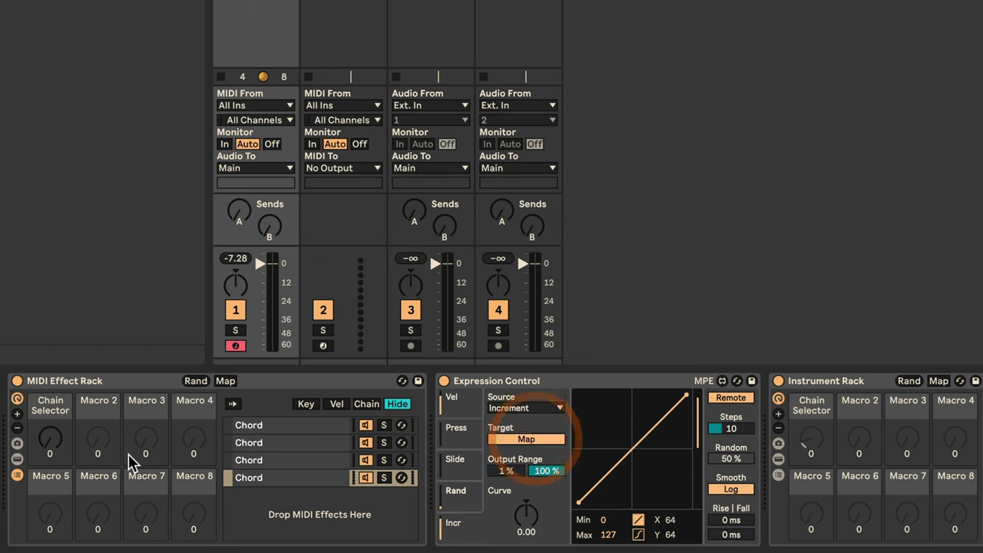
{"action": "left_click", "coordinate": [52, 447]}
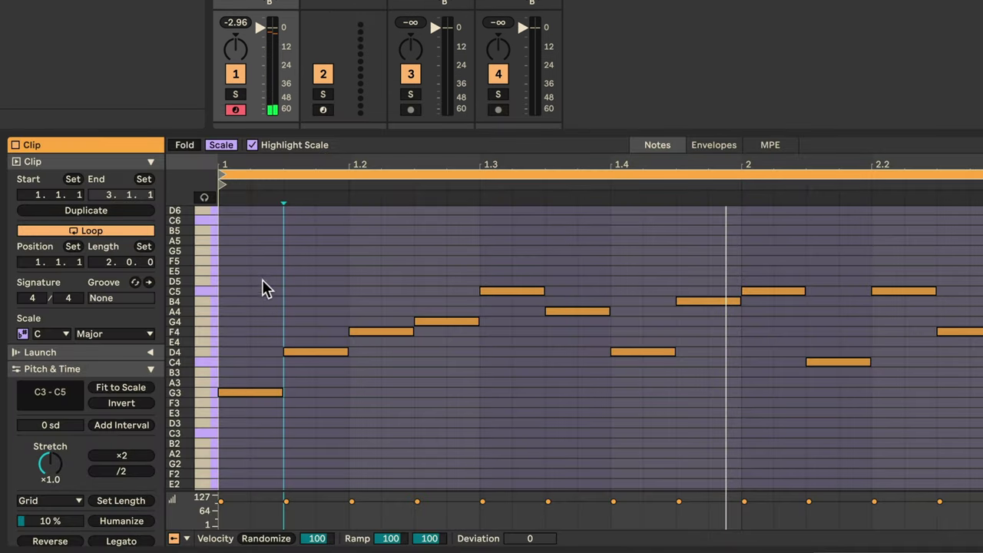
Step: Stretch the melody clip with ×2 twice to 8 bars and play it back
{"action": "left_click", "coordinate": [257, 287]}
{"action": "key", "text": "super+a"}
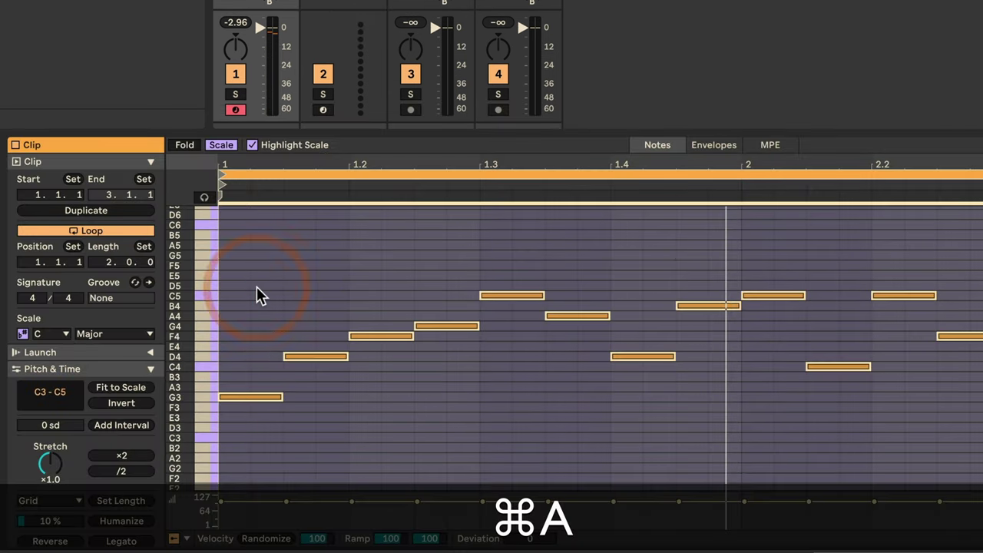
{"action": "left_click", "coordinate": [241, 283]}
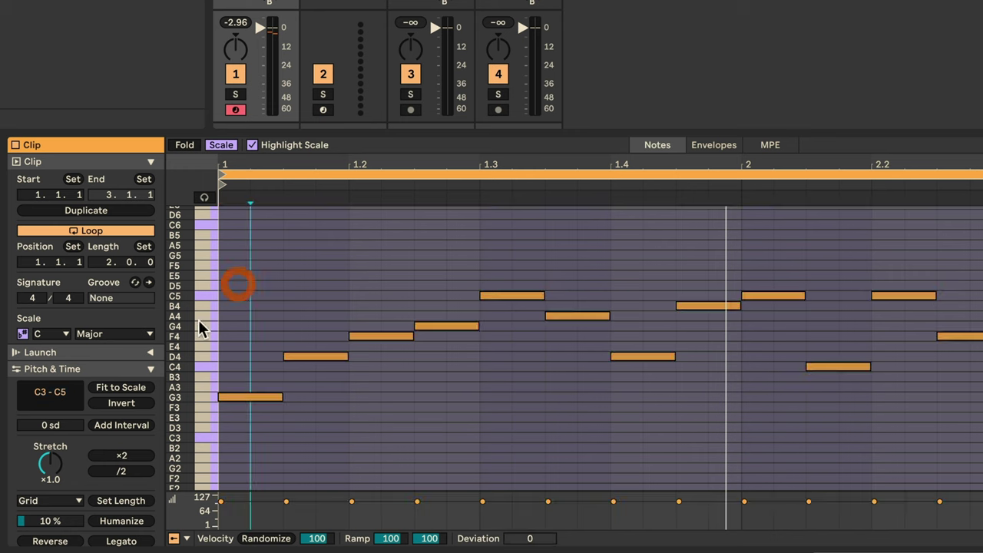
{"action": "left_click", "coordinate": [123, 458]}
{"action": "key", "text": "space"}
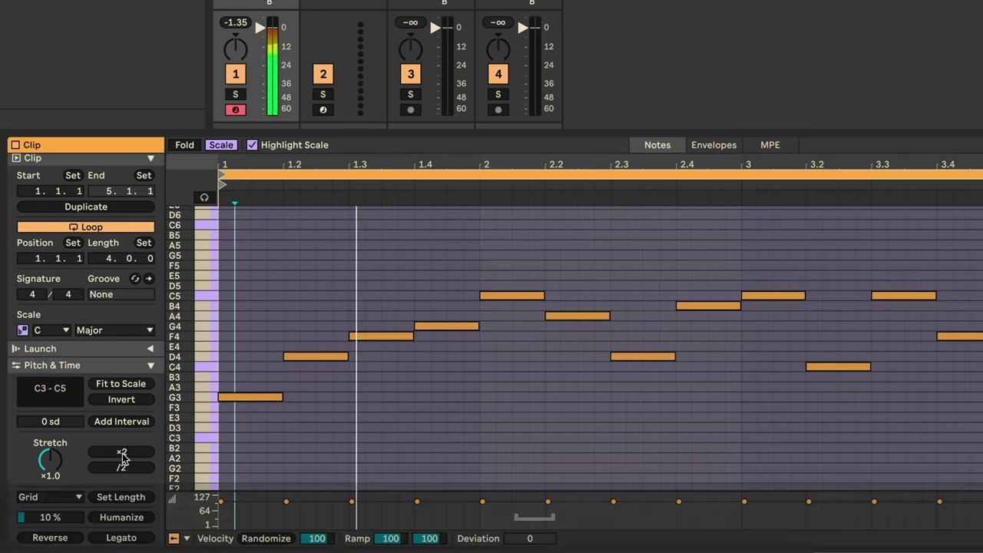
{"action": "left_click", "coordinate": [123, 451]}
{"action": "key", "text": "space"}
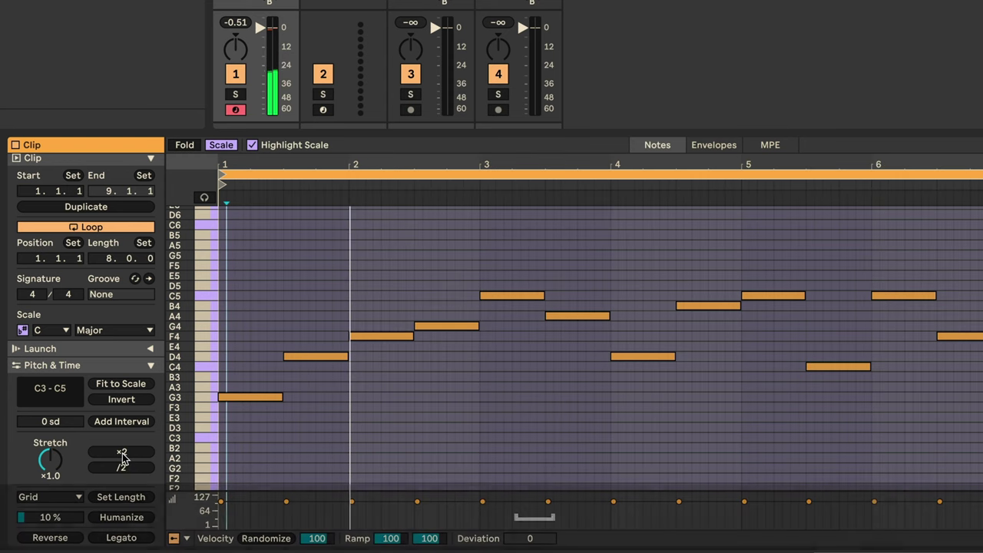
{"action": "key", "text": "space"}
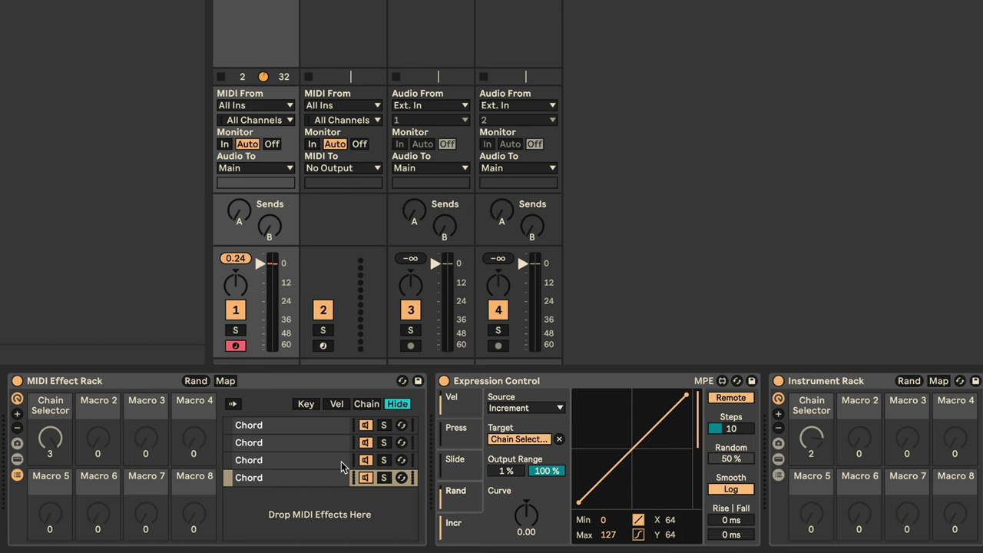
Step: Drag the MIDI Effect Rack after Expression Control, directly before the Instrument Rack
{"action": "left_click_drag", "start_coordinate": [73, 382], "coordinate": [765, 405]}
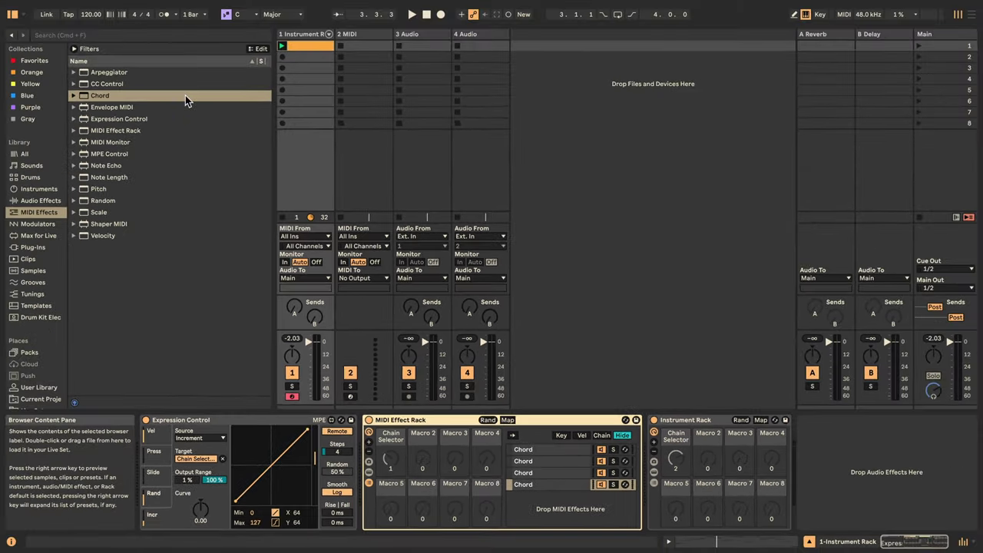
Step: Add the A Bit Tipsy Echo preset and wrap it in an Audio Effect Rack
{"action": "left_click", "coordinate": [38, 201]}
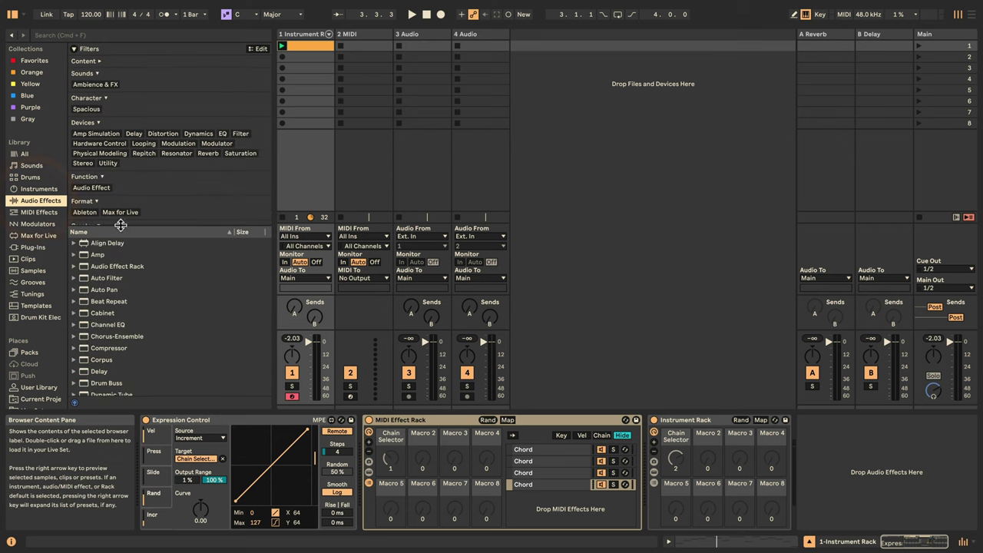
{"action": "scroll", "coordinate": [93, 308], "scroll_direction": "down", "scroll_amount": 5}
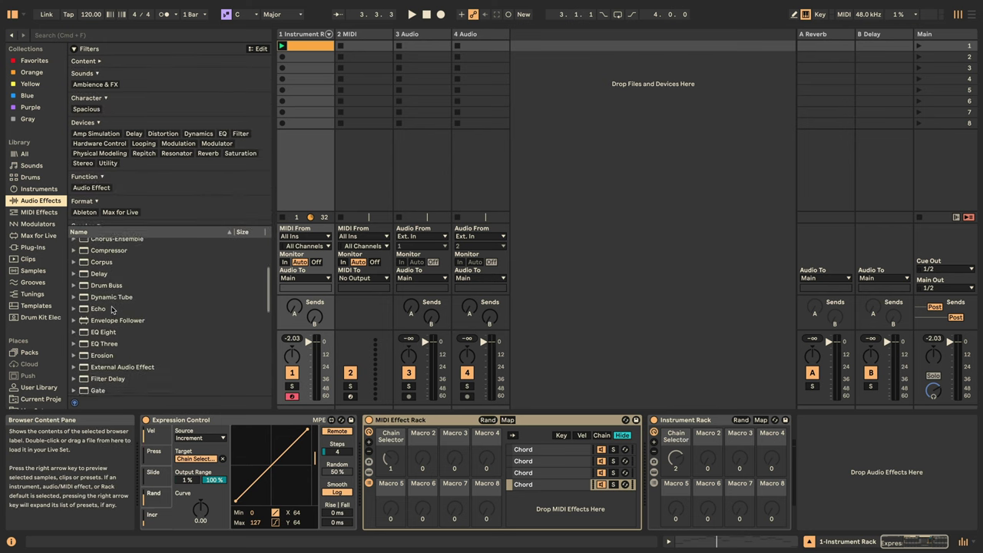
{"action": "left_click", "coordinate": [87, 304]}
{"action": "scroll", "coordinate": [92, 292], "scroll_direction": "down", "scroll_amount": 5}
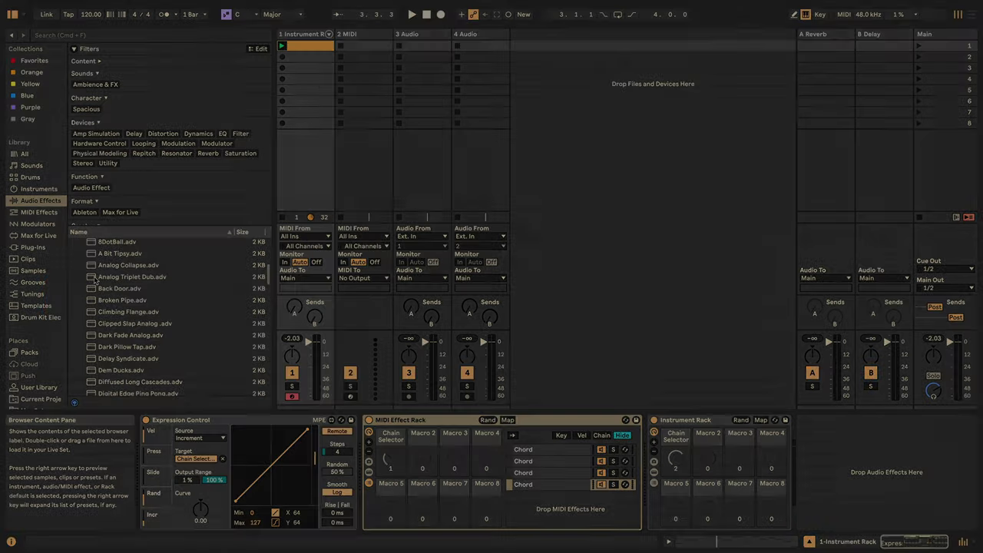
{"action": "scroll", "coordinate": [94, 281], "scroll_direction": "up", "scroll_amount": 1}
{"action": "left_click_drag", "start_coordinate": [119, 280], "coordinate": [678, 461]}
{"action": "key", "text": "super+g"}
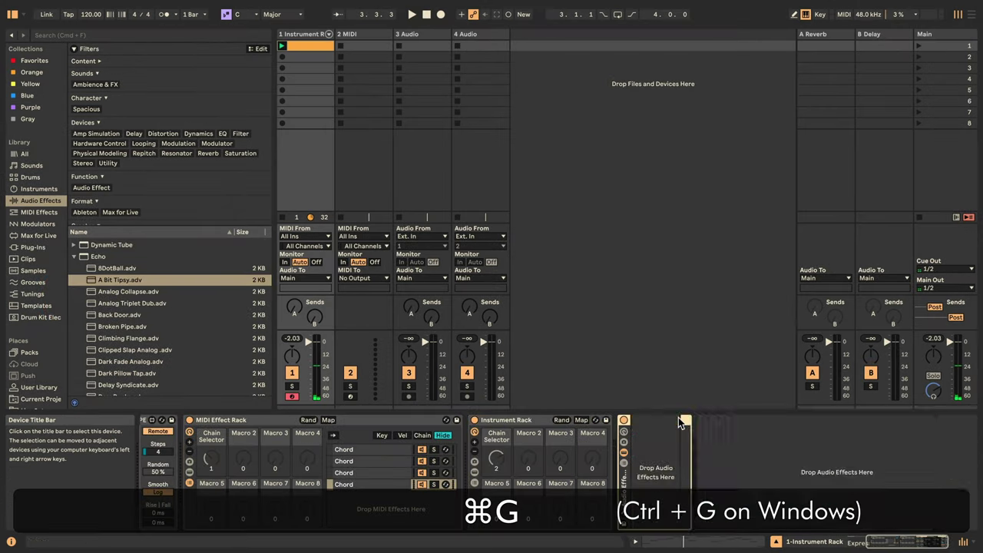
Step: Add Clipped Slap Analog and Diffused Long Cascades Echo presets as further rack chains
{"action": "left_click", "coordinate": [624, 464]}
{"action": "scroll", "coordinate": [136, 312], "scroll_direction": "down", "scroll_amount": 3}
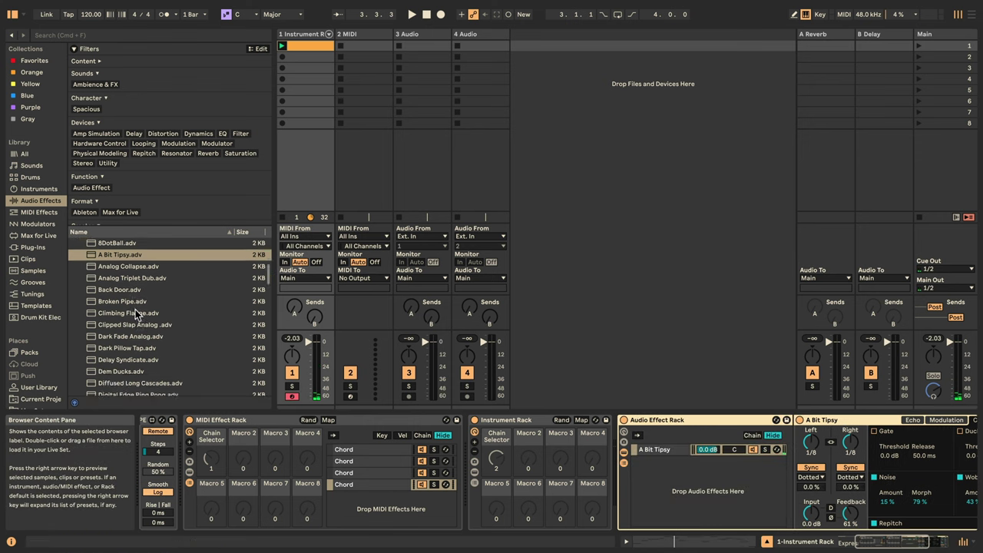
{"action": "left_click_drag", "start_coordinate": [135, 307], "coordinate": [645, 465]}
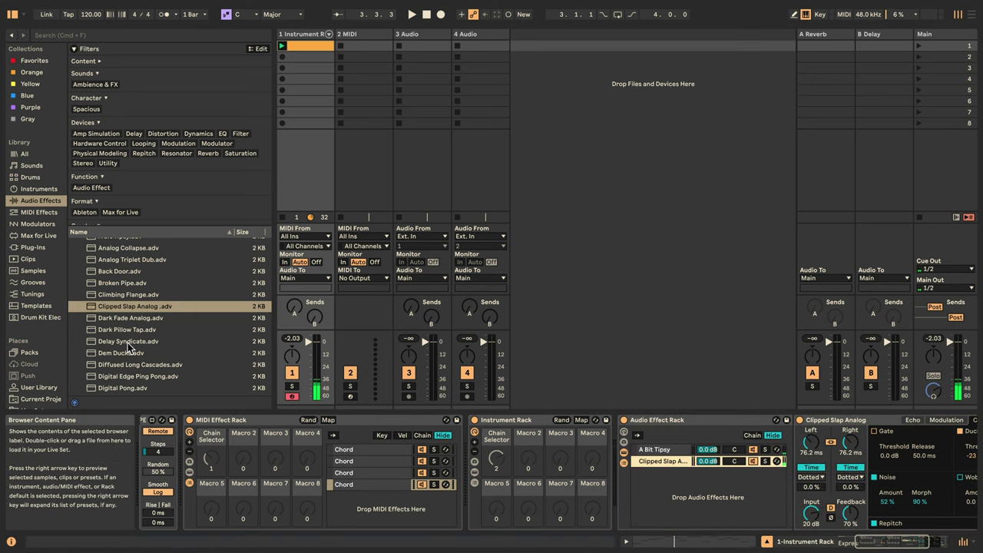
{"action": "scroll", "coordinate": [128, 348], "scroll_direction": "down", "scroll_amount": 3}
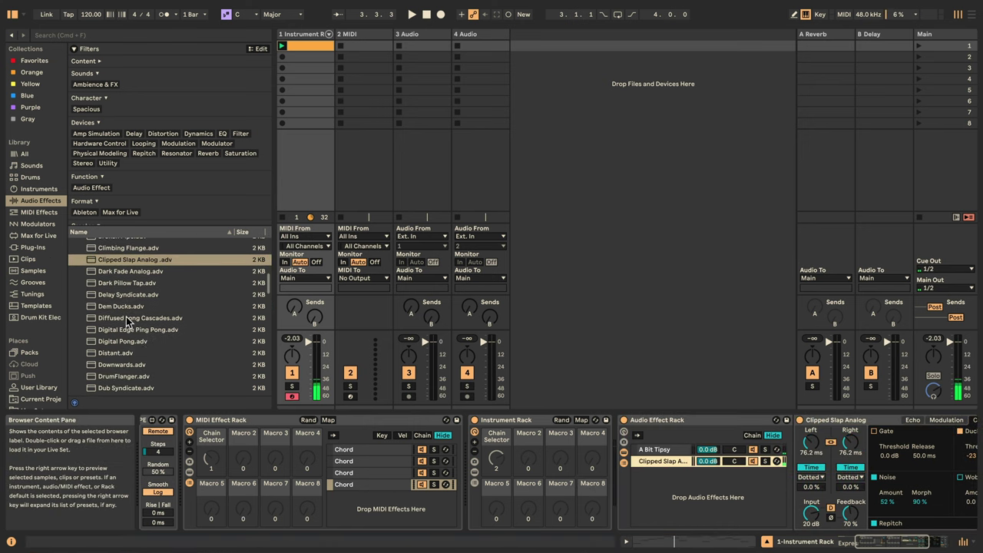
{"action": "left_click_drag", "start_coordinate": [130, 319], "coordinate": [653, 500]}
Step: Add a Digital Edge Ping Pong chain and stagger the four Echo chains' select zones
{"action": "left_click", "coordinate": [144, 331]}
{"action": "left_click_drag", "start_coordinate": [144, 333], "coordinate": [678, 489]}
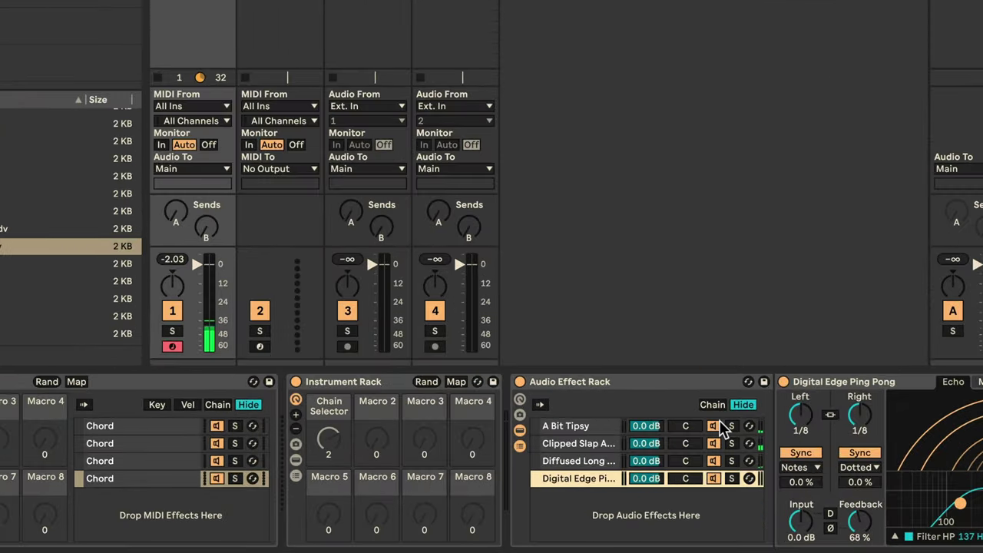
{"action": "left_click", "coordinate": [652, 437]}
{"action": "left_click", "coordinate": [775, 443]}
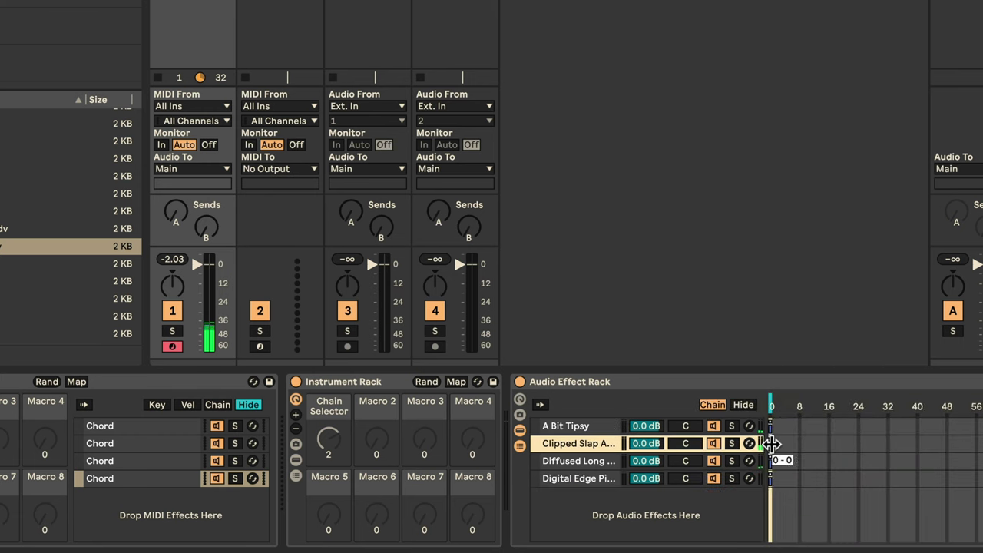
{"action": "left_click", "coordinate": [774, 461]}
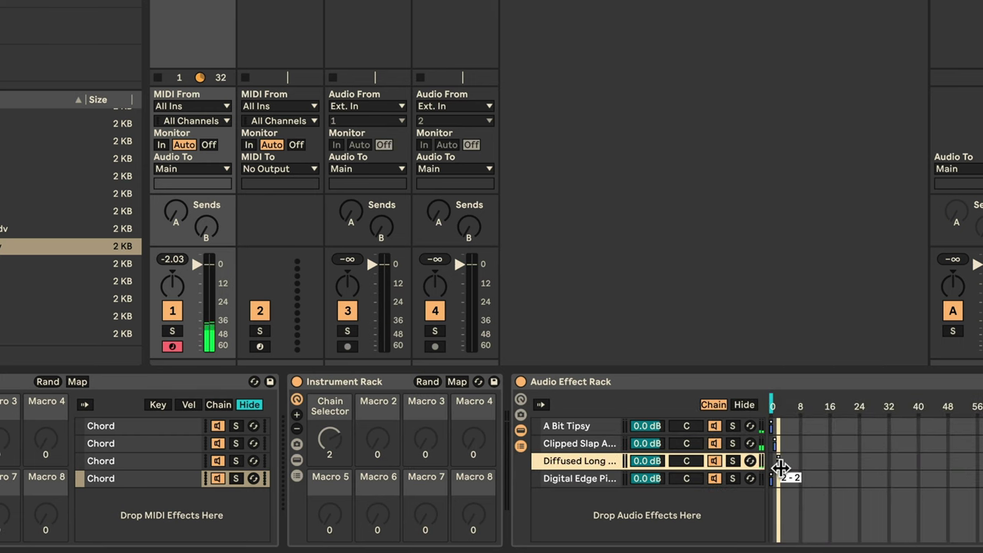
{"action": "left_click", "coordinate": [774, 479]}
{"action": "left_click", "coordinate": [773, 471]}
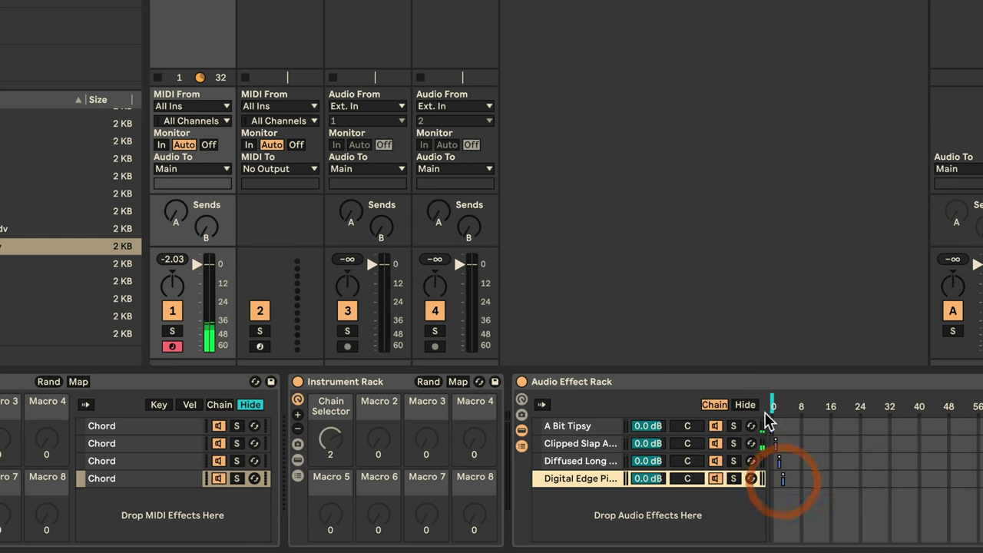
Step: Map the Audio Effect Rack's chain selector to Macro 1
{"action": "right_click", "coordinate": [773, 405]}
{"action": "left_click", "coordinate": [849, 145]}
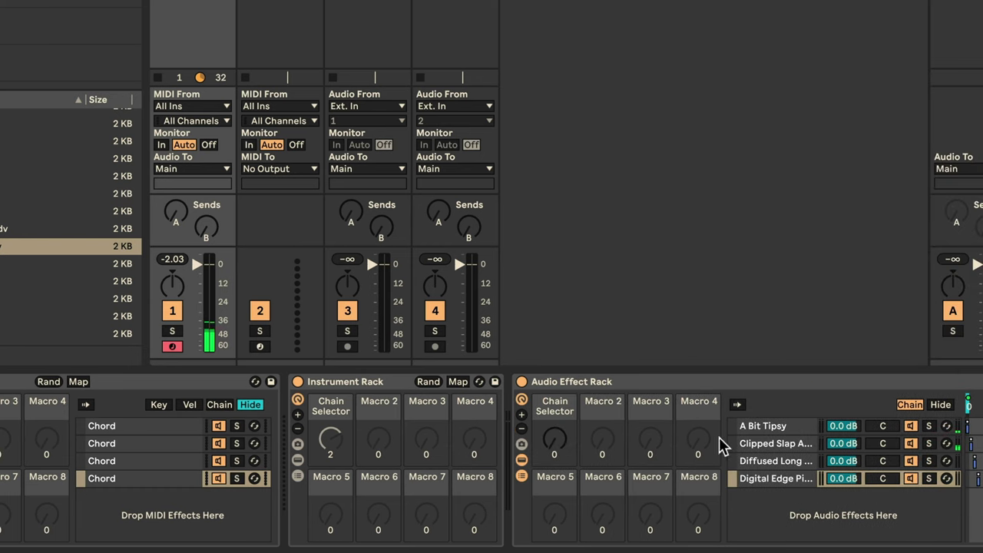
{"action": "scroll", "coordinate": [577, 457], "scroll_direction": "left", "scroll_amount": 5}
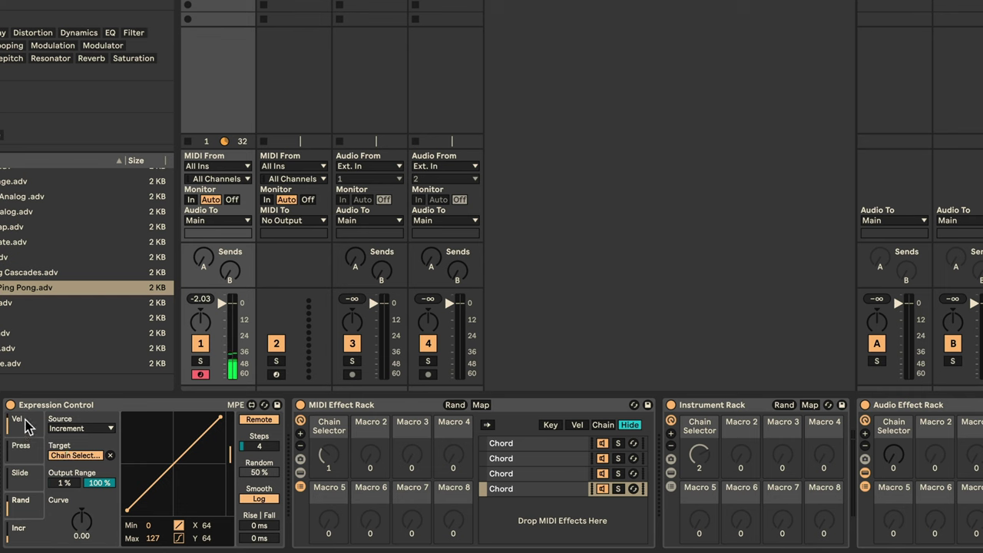
Step: Set Expression Control's source to Random in Remote modulation mode
{"action": "left_click", "coordinate": [26, 427]}
{"action": "left_click", "coordinate": [77, 429]}
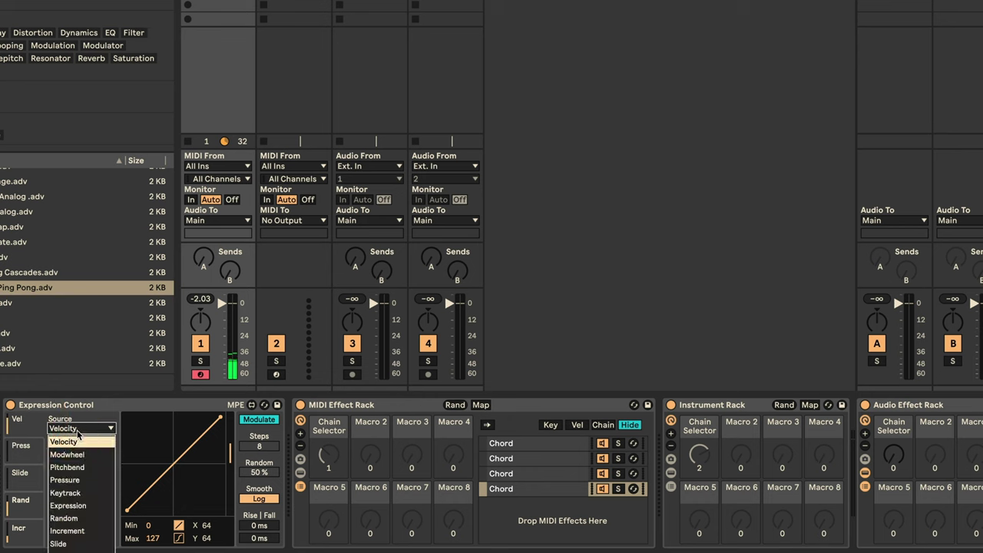
{"action": "left_click", "coordinate": [80, 519]}
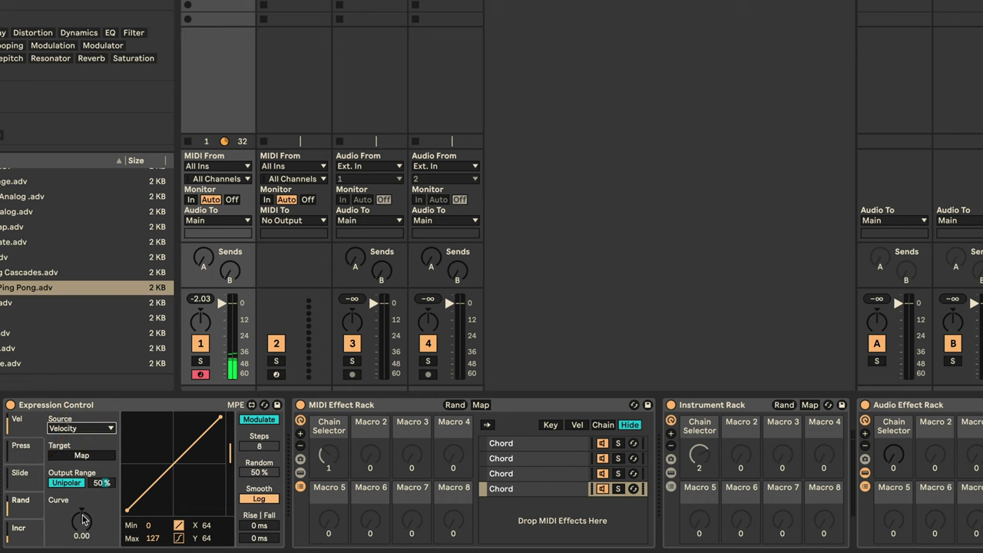
{"action": "left_click", "coordinate": [265, 424]}
{"action": "left_click", "coordinate": [261, 438]}
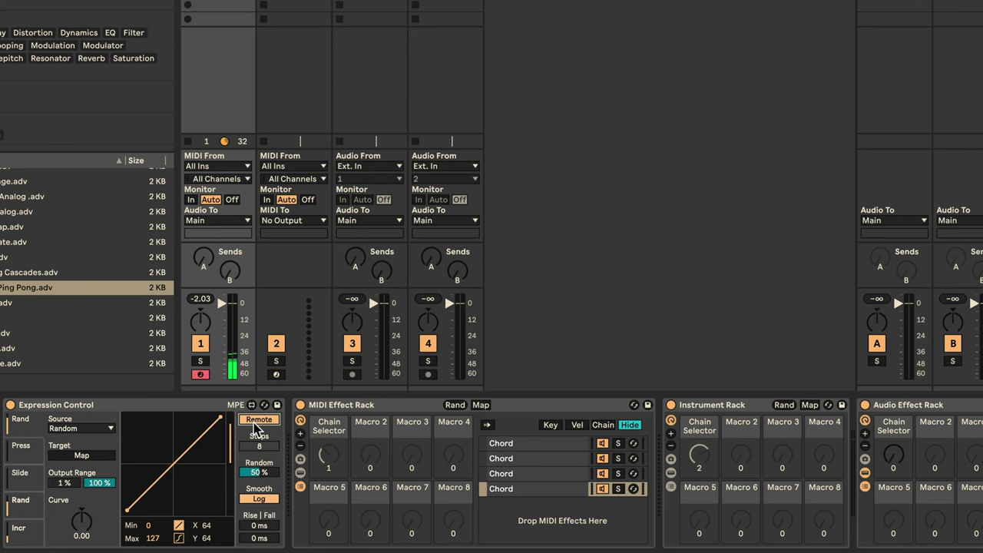
Step: Map Expression Control's output to the Audio Effect Rack's Chain Selector
{"action": "left_click", "coordinate": [67, 456]}
{"action": "scroll", "coordinate": [178, 446], "scroll_direction": "right", "scroll_amount": 10}
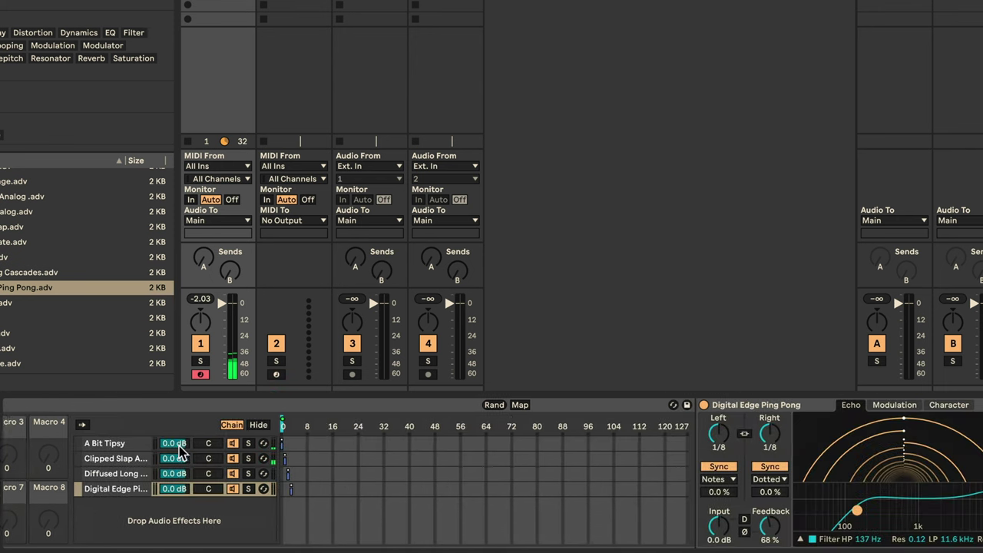
{"action": "scroll", "coordinate": [179, 451], "scroll_direction": "left", "scroll_amount": 6}
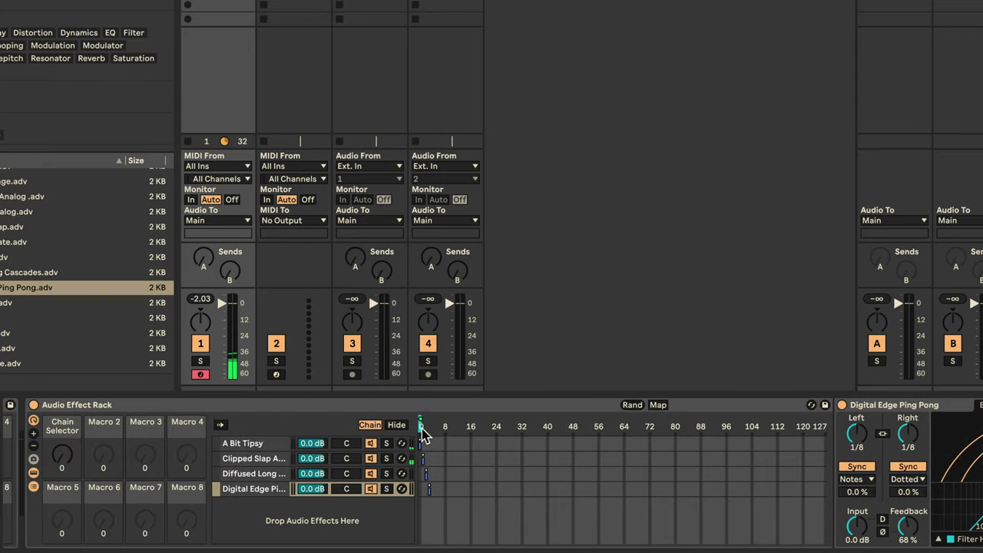
{"action": "scroll", "coordinate": [197, 467], "scroll_direction": "left", "scroll_amount": 6}
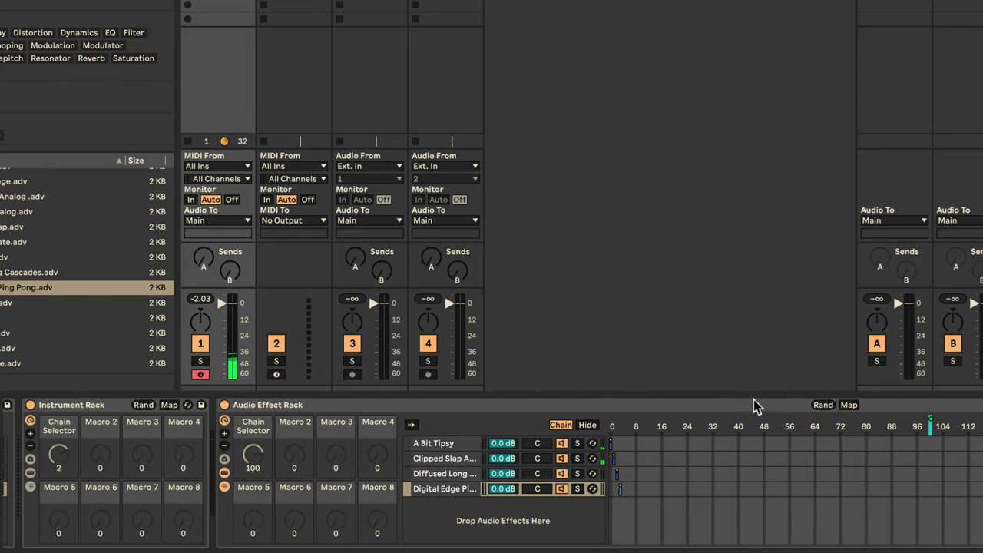
{"action": "left_click", "coordinate": [862, 409]}
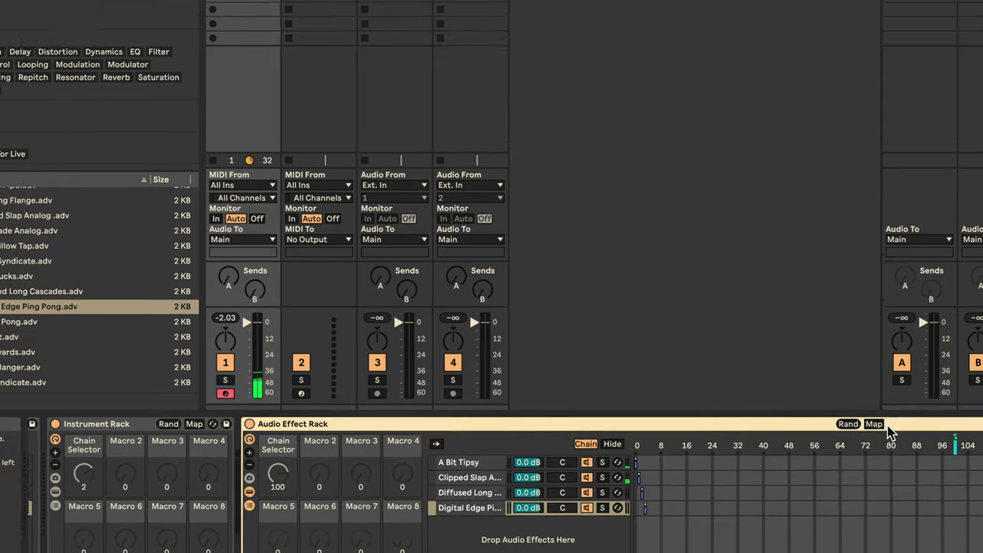
Step: Limit the Chain Selector mapping's maximum to 3 in the rack's Map view
{"action": "left_click", "coordinate": [882, 426]}
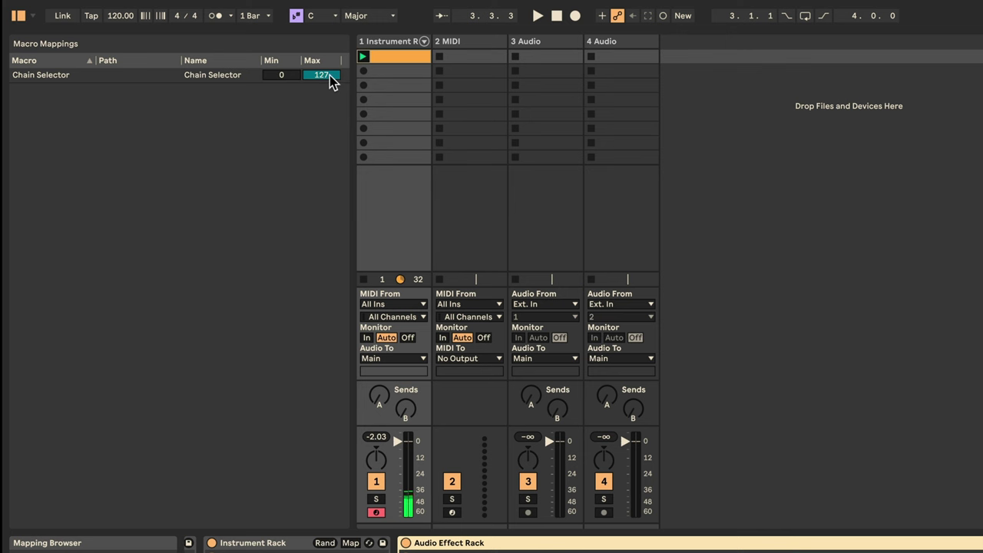
{"action": "left_click", "coordinate": [331, 77]}
{"action": "key", "text": "Return"}
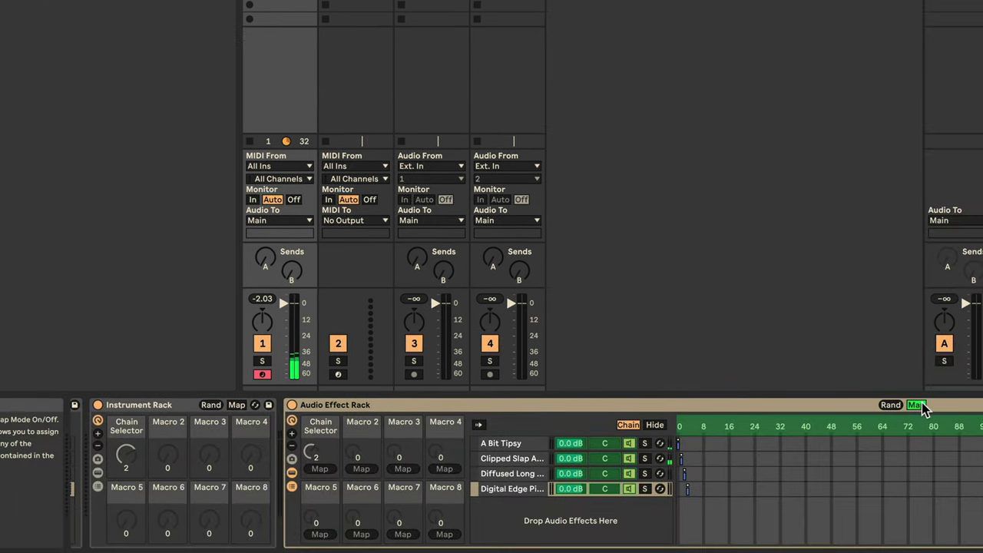
{"action": "left_click", "coordinate": [916, 405]}
{"action": "scroll", "coordinate": [509, 507], "scroll_direction": "left", "scroll_amount": 10}
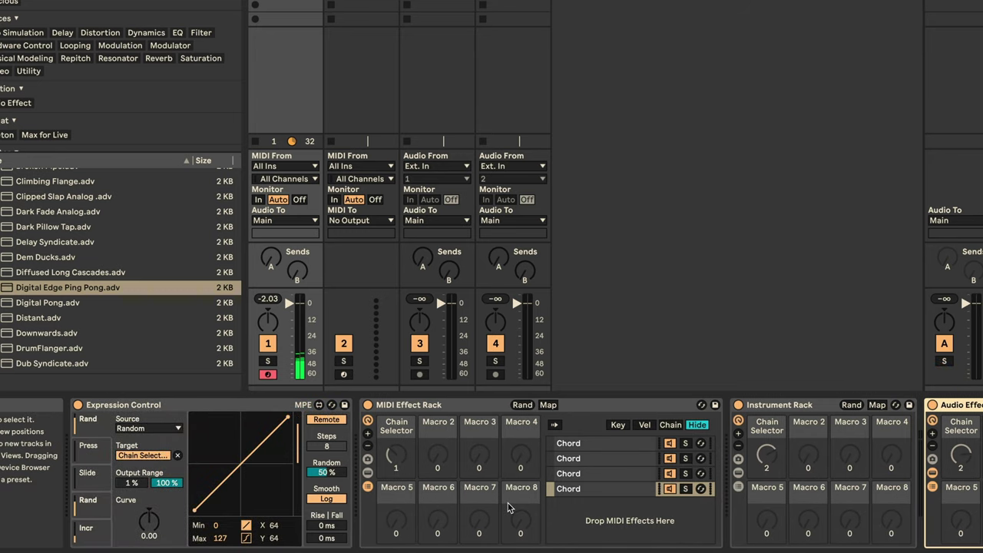
{"action": "scroll", "coordinate": [276, 513], "scroll_direction": "right", "scroll_amount": 15}
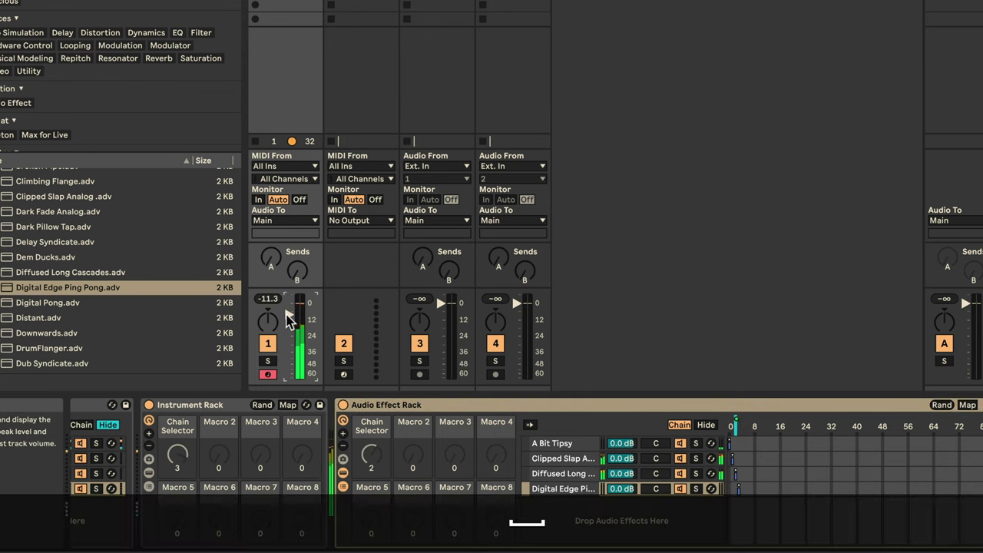
Step: Bring track 1's volume to -6.60 dB while the chain selectors switch during playback
{"action": "scroll", "coordinate": [285, 317], "scroll_direction": "down", "scroll_amount": 10}
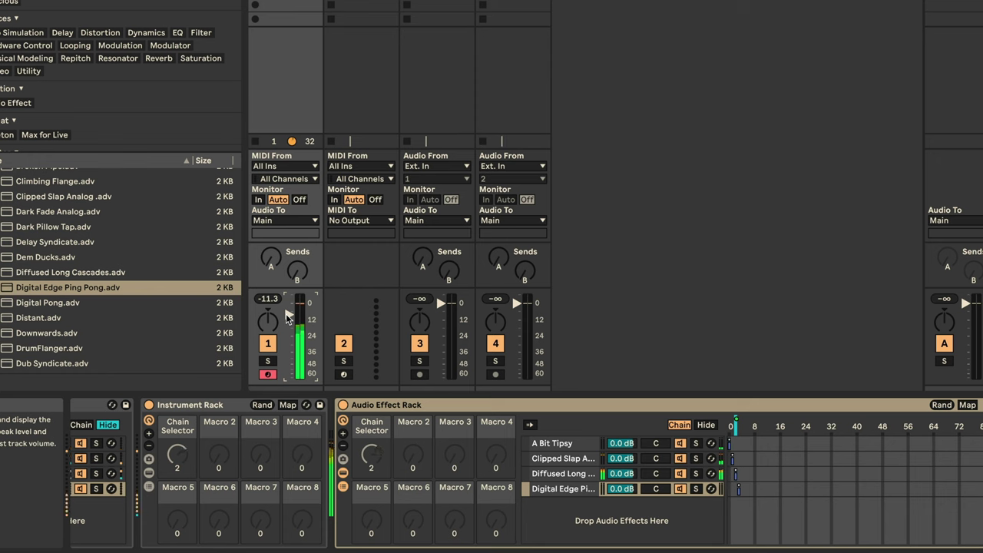
{"action": "scroll", "coordinate": [285, 313], "scroll_direction": "up", "scroll_amount": 5}
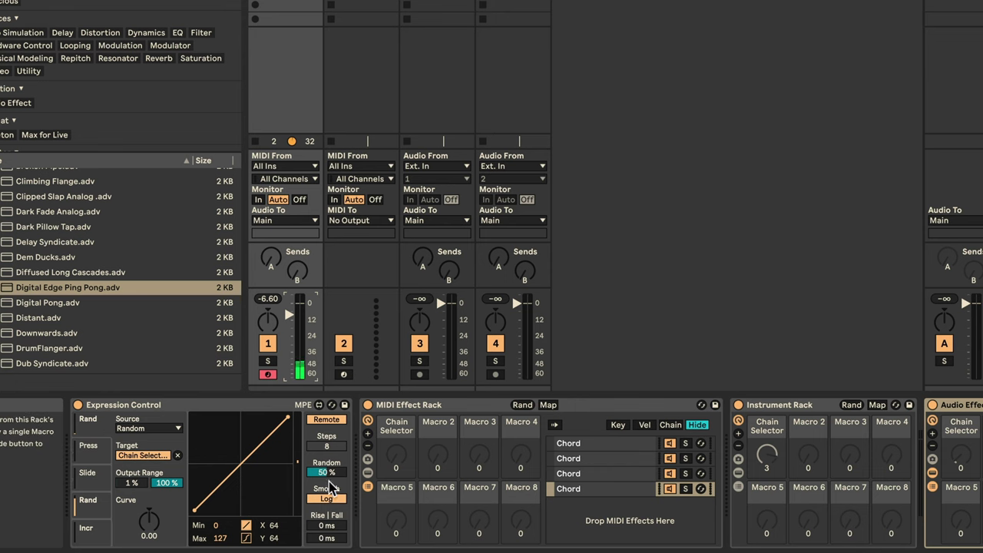
Step: Show the MIDI Effect Rack's macro variations and the first Chord chain's +2, +4, +7 Chord device
{"action": "left_click", "coordinate": [367, 458]}
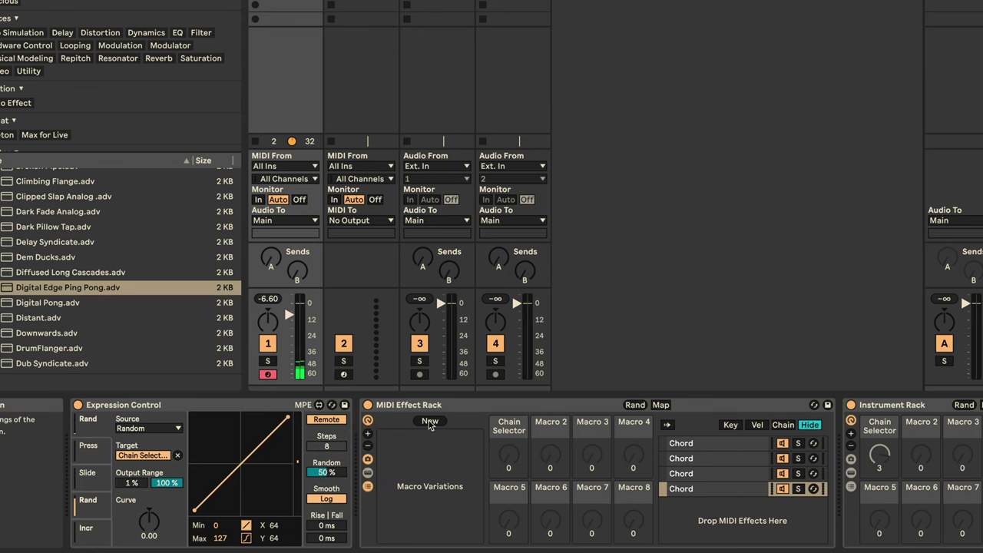
{"action": "left_click", "coordinate": [707, 446]}
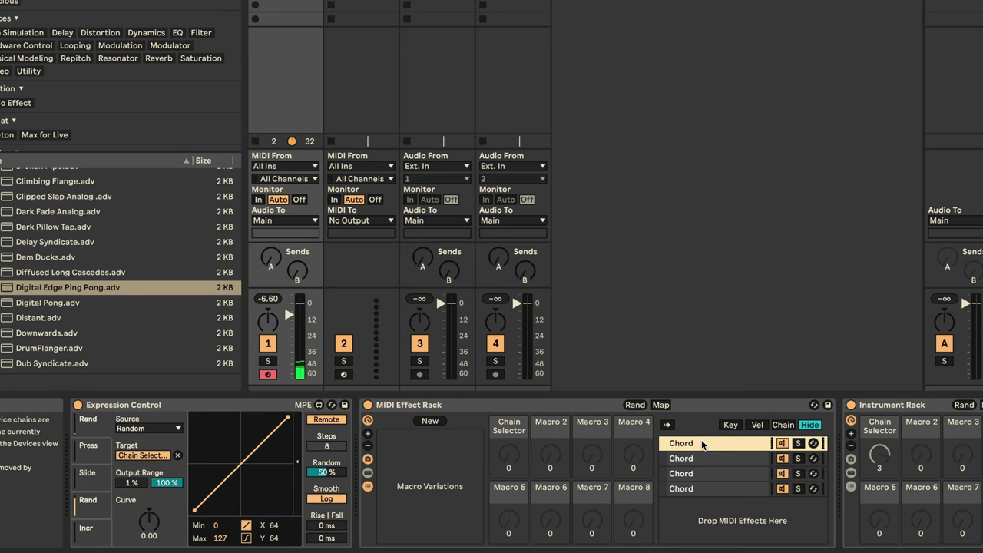
{"action": "left_click", "coordinate": [701, 444]}
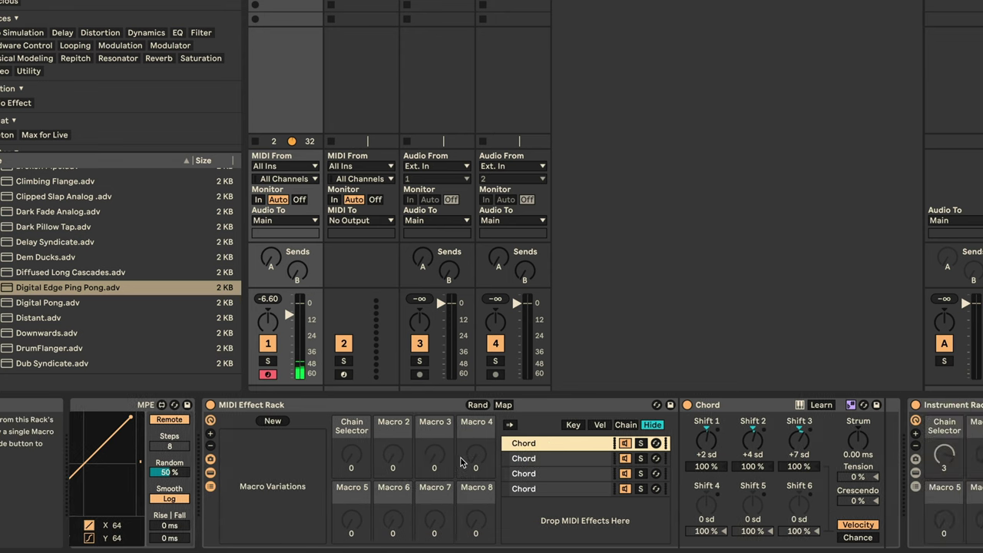
Step: Set the Expression Control source to Increment and remove its Chain Selector target
{"action": "scroll", "coordinate": [461, 461], "scroll_direction": "left", "scroll_amount": 5}
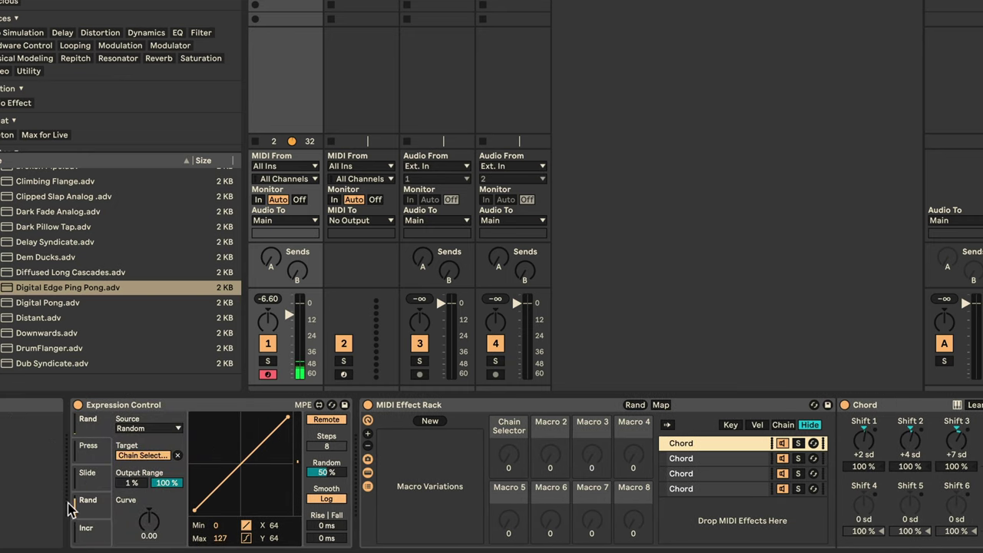
{"action": "left_click", "coordinate": [86, 528]}
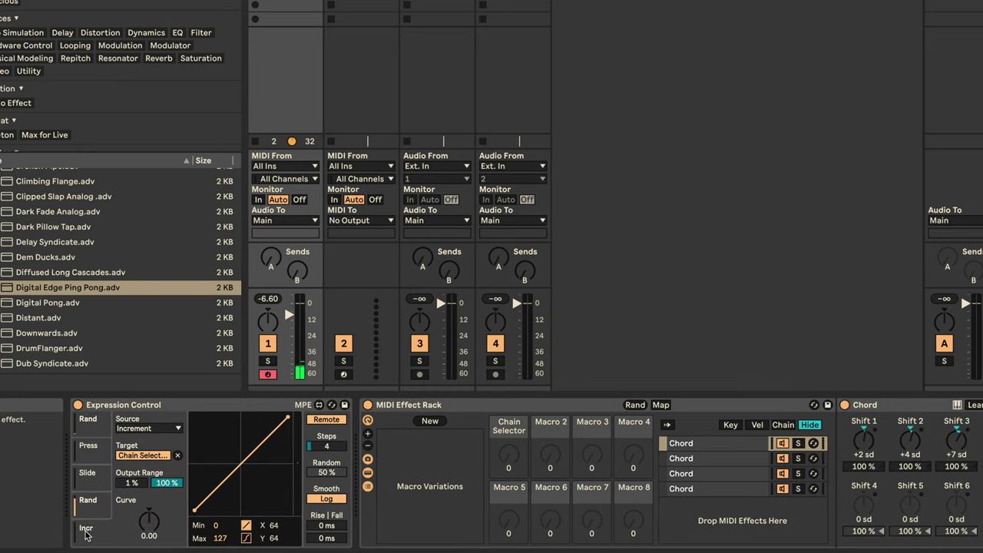
{"action": "left_click", "coordinate": [178, 456]}
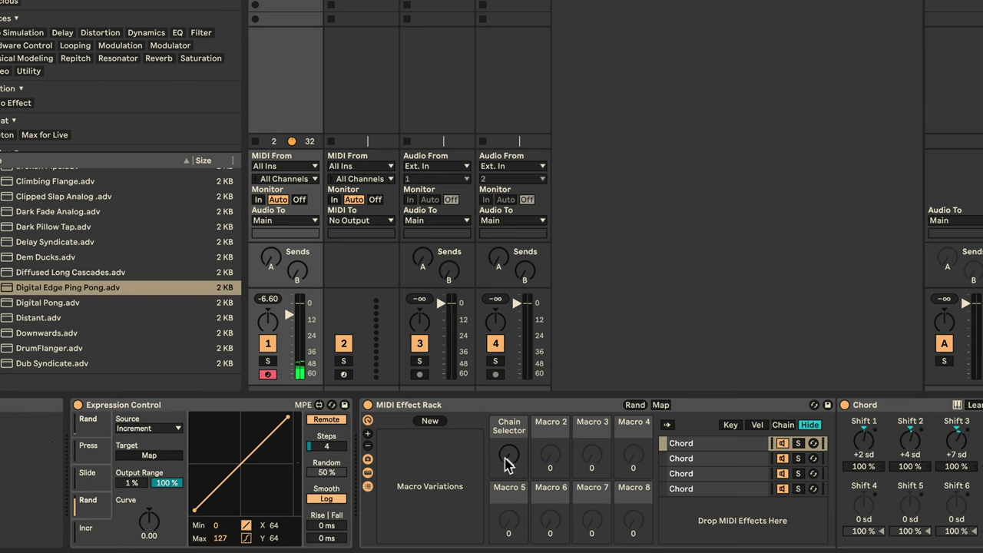
Step: Store four macro variations (Variations 1–4) on the MIDI Effect Rack, stepping the Chain Selector 0–3
{"action": "left_click", "coordinate": [431, 422]}
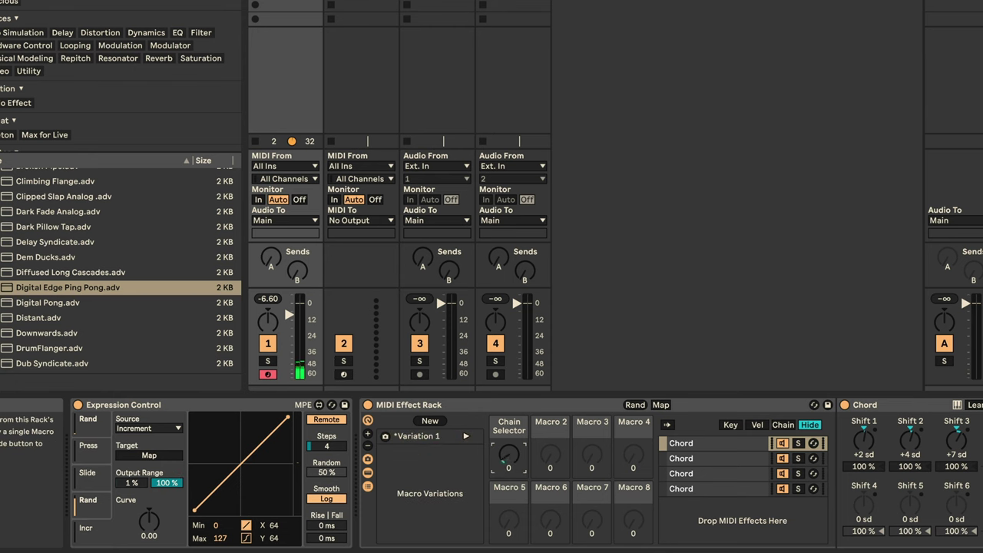
{"action": "left_click", "coordinate": [430, 421]}
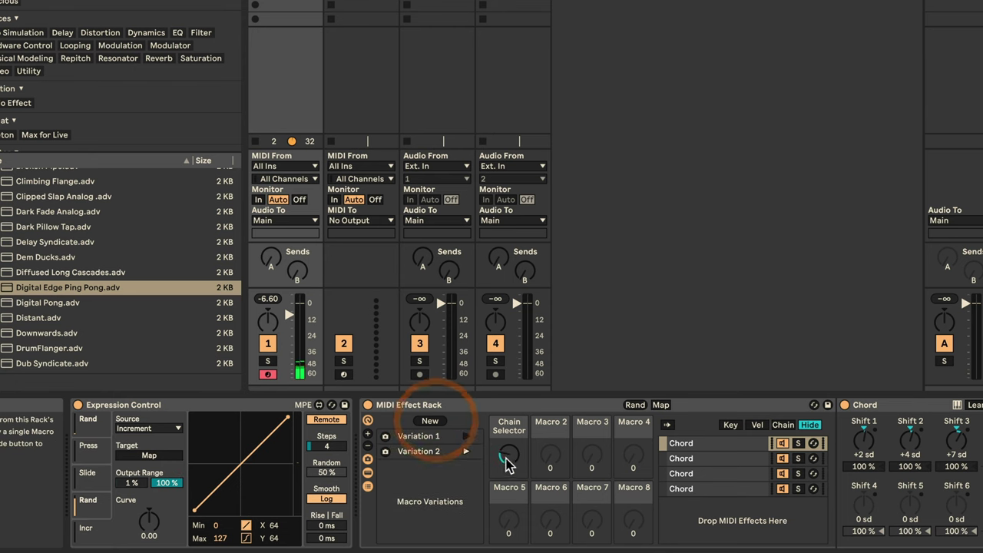
{"action": "left_click", "coordinate": [434, 421]}
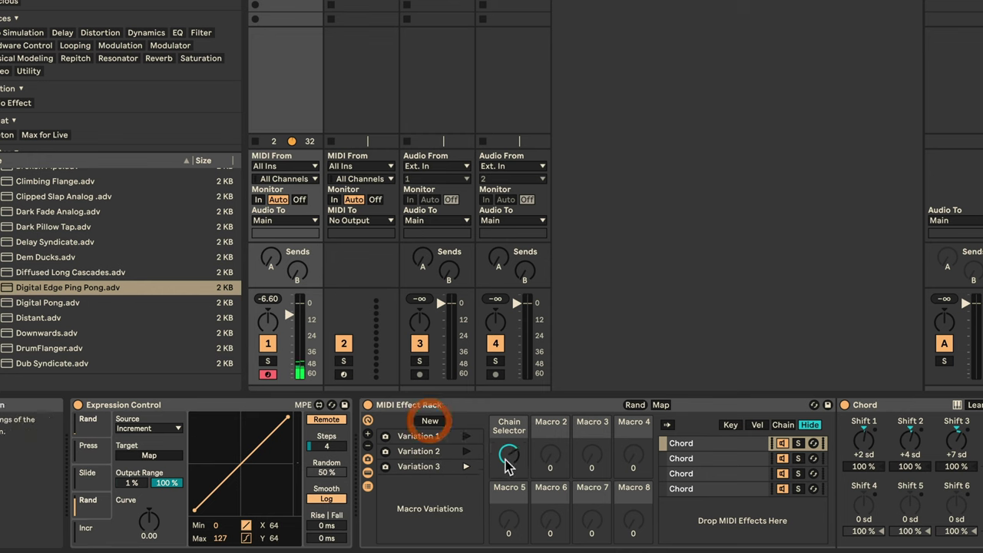
{"action": "left_click", "coordinate": [434, 421]}
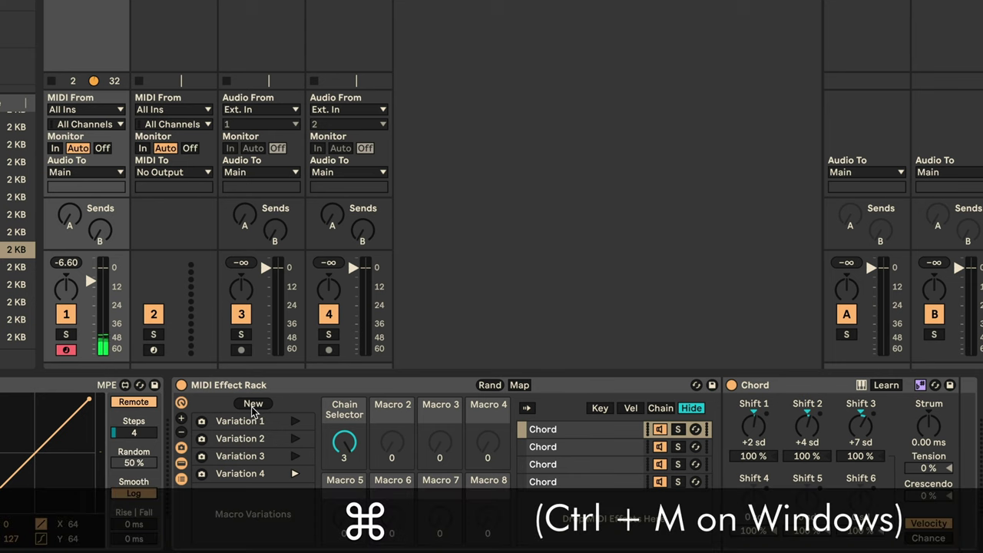
Step: Toggle MIDI Map mode on and off, leaving track 3's Abs02 401 clip and Audio Effect Rack shown
{"action": "key", "text": "super+m"}
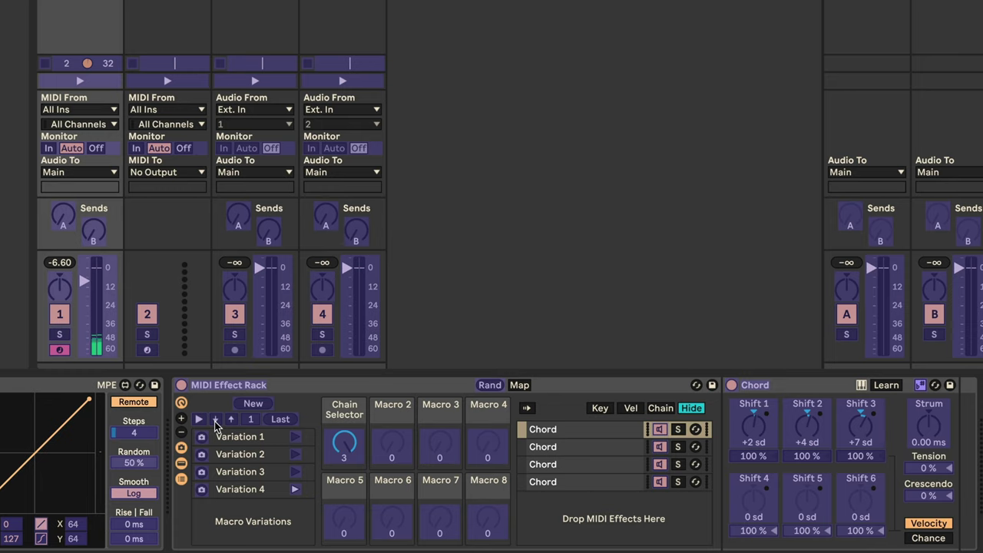
{"action": "key", "text": "super+m"}
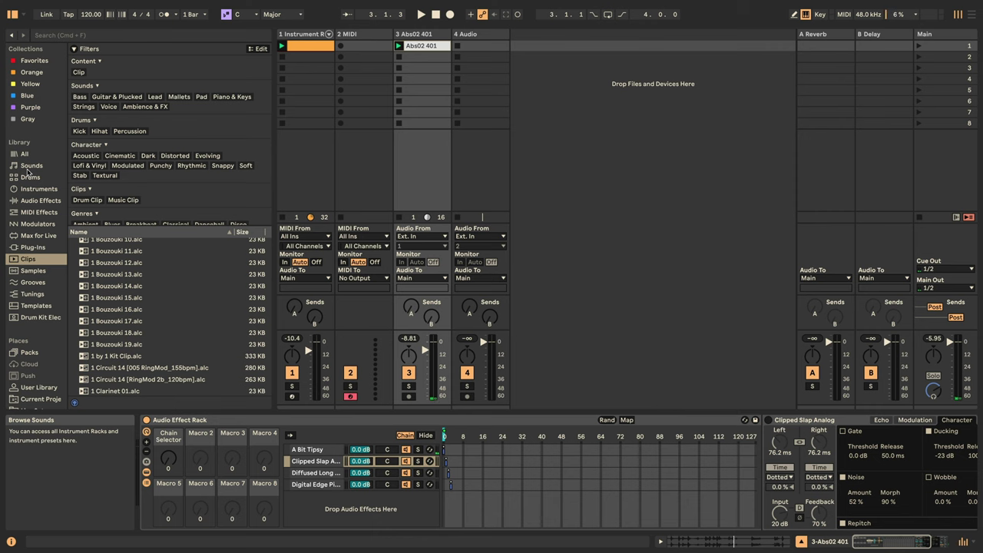
Step: Add an LFO before the Audio Effect Rack and map it remotely to the Chain Selector
{"action": "left_click", "coordinate": [37, 199]}
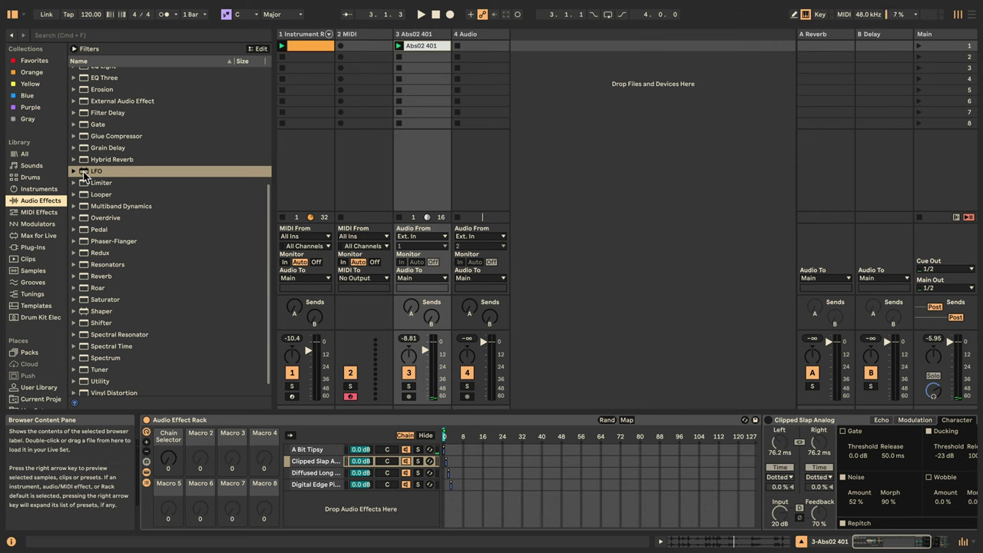
{"action": "left_click_drag", "start_coordinate": [96, 170], "coordinate": [143, 429]}
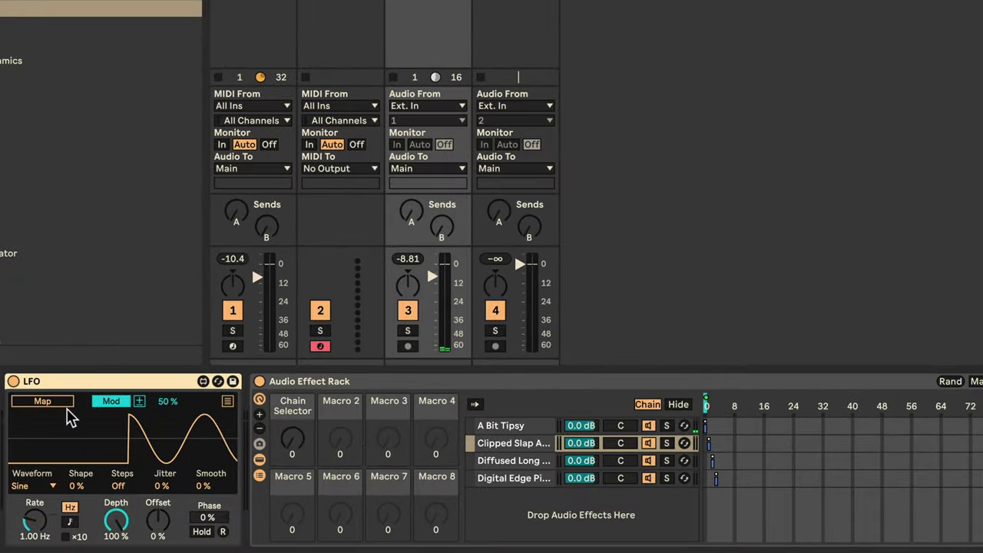
{"action": "left_click", "coordinate": [54, 402]}
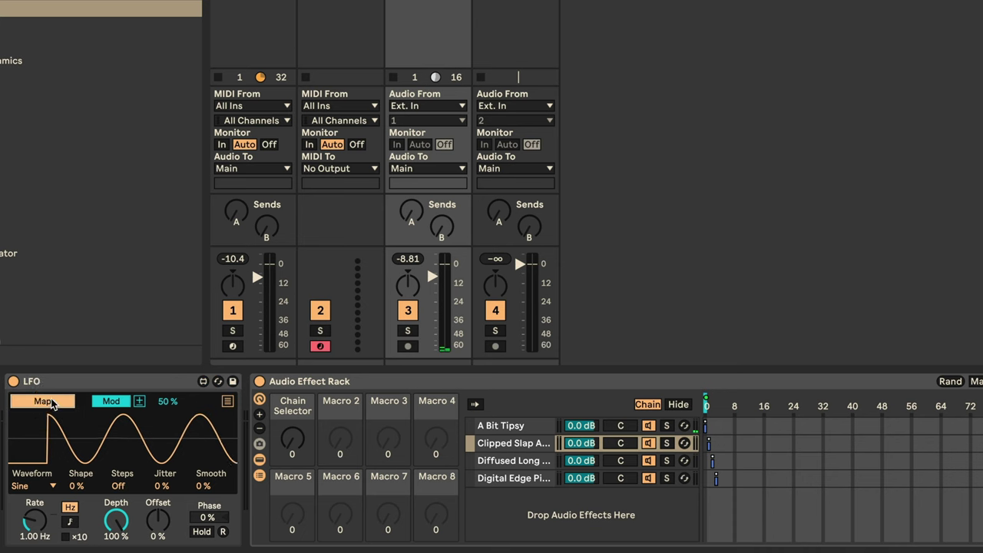
{"action": "left_click", "coordinate": [294, 442]}
{"action": "left_click", "coordinate": [102, 400]}
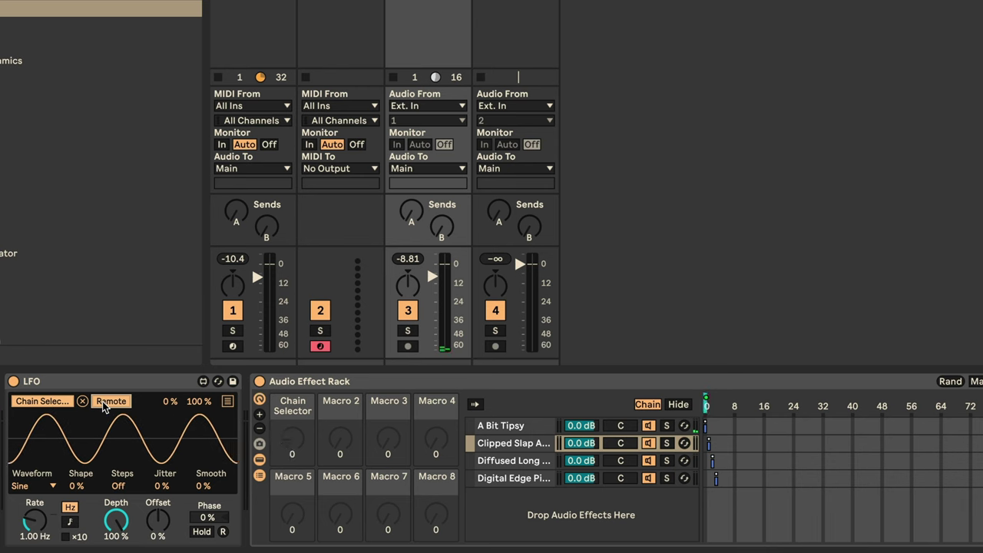
Step: Give the LFO an Up waveform with a tempo-synced rate
{"action": "left_click", "coordinate": [25, 487]}
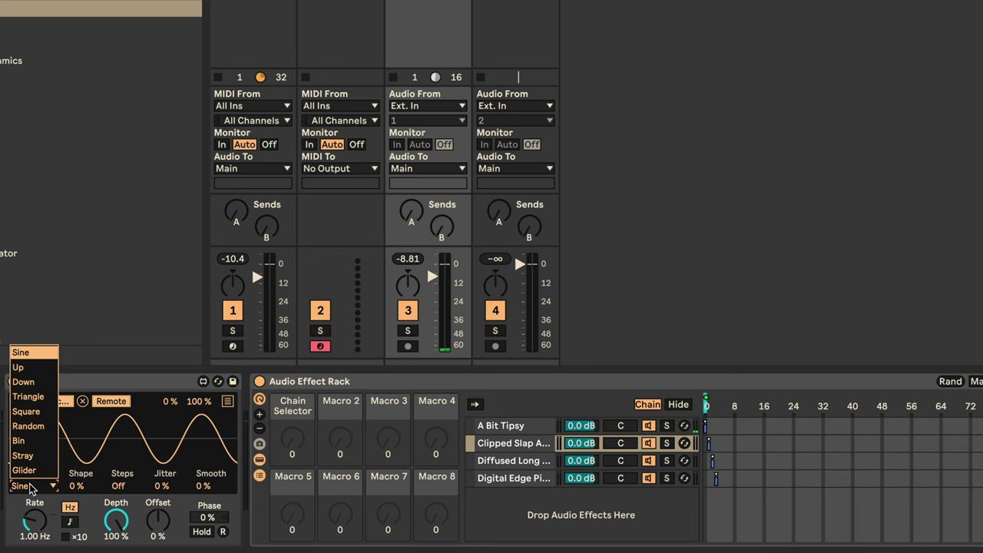
{"action": "left_click", "coordinate": [17, 367]}
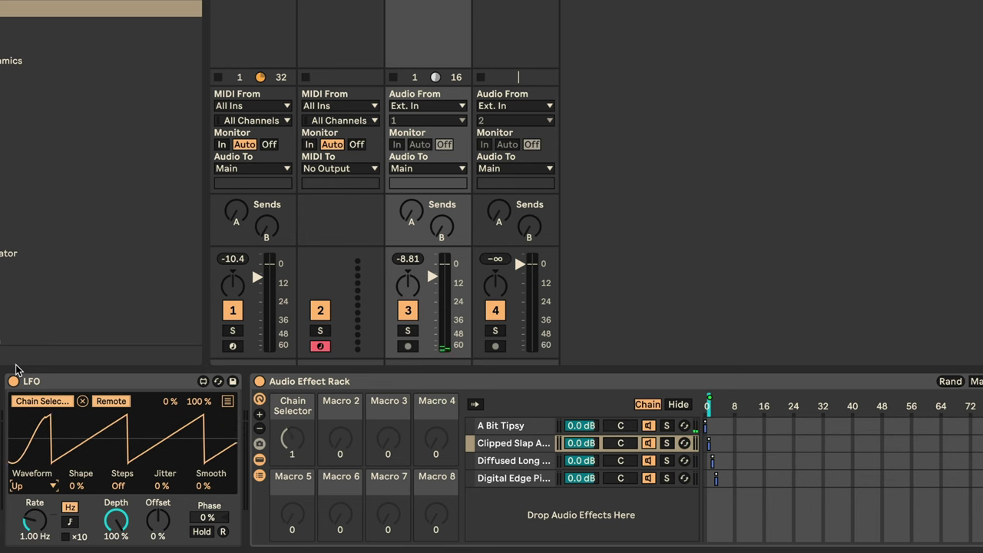
{"action": "left_click", "coordinate": [70, 522]}
Step: Set the synced LFO rate to 4, solo track 3, and switch the LFO waveform to Random
{"action": "mouse_move", "coordinate": [34, 521]}
{"action": "left_mouse_down"}
{"action": "mouse_move", "coordinate": [35, 481]}
{"action": "mouse_move", "coordinate": [34, 503]}
{"action": "left_mouse_up"}
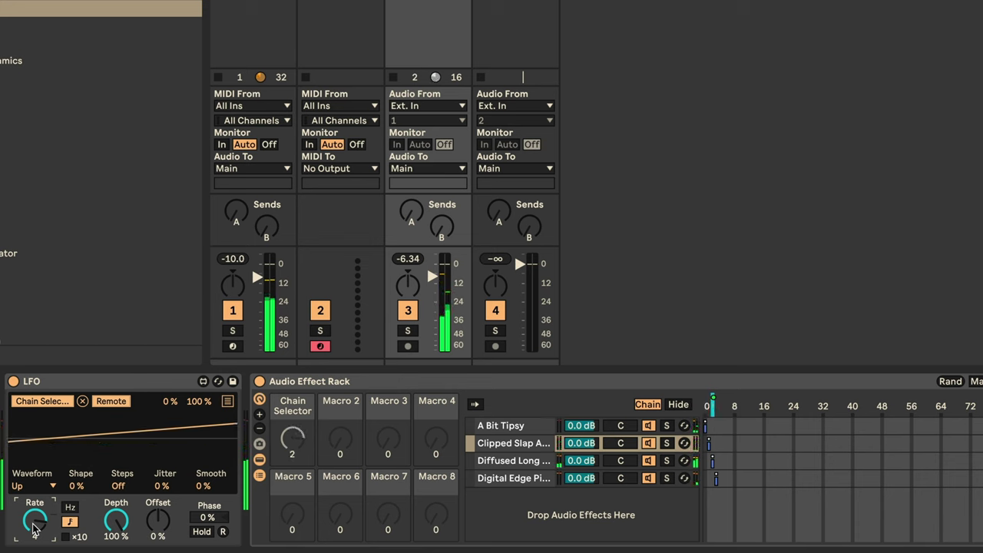
{"action": "left_click", "coordinate": [405, 332]}
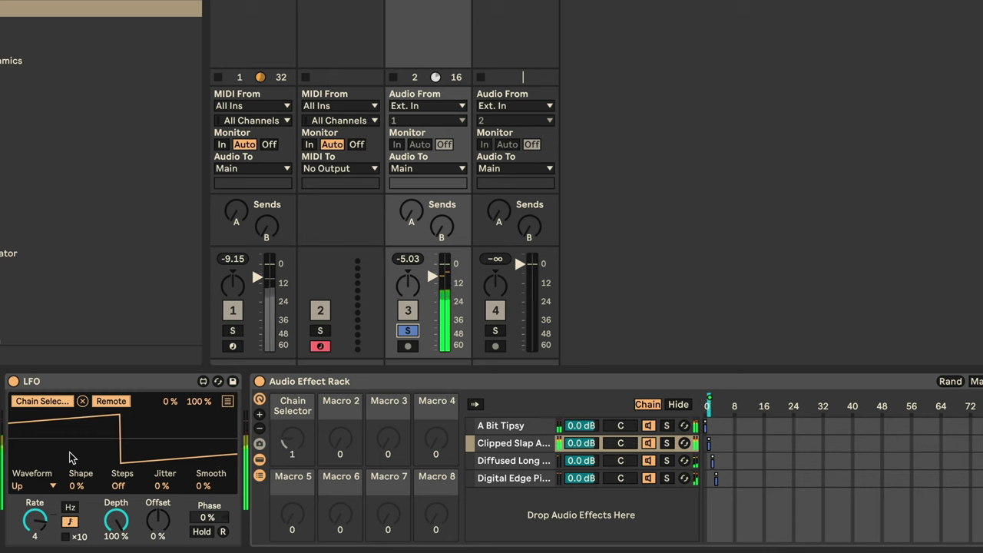
{"action": "left_click", "coordinate": [32, 486]}
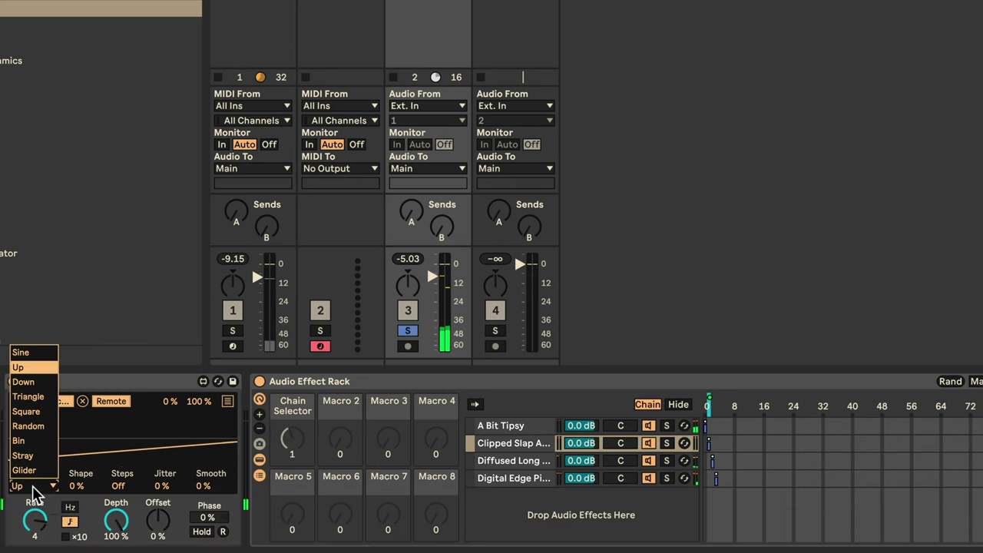
{"action": "left_click", "coordinate": [33, 426]}
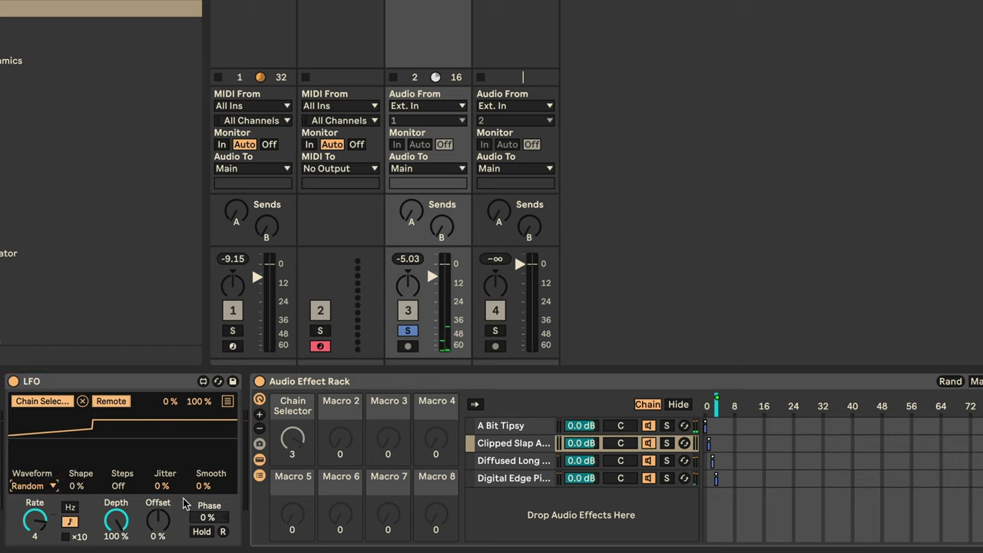